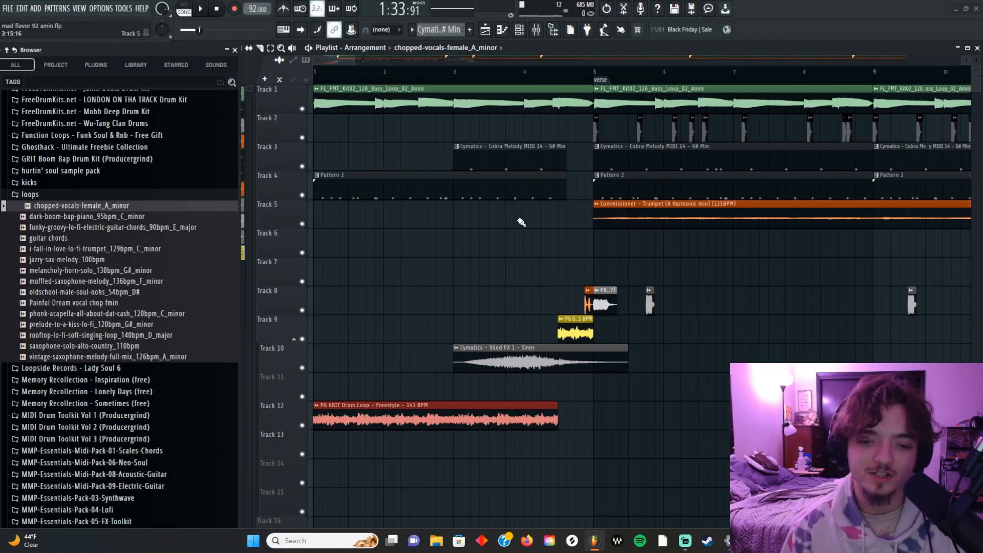
- Delete the PG GRIT Drum Loop clip from Track 12 and check the channel settings of its clip on Track 9
{"action": "right_click", "coordinate": [362, 424]}
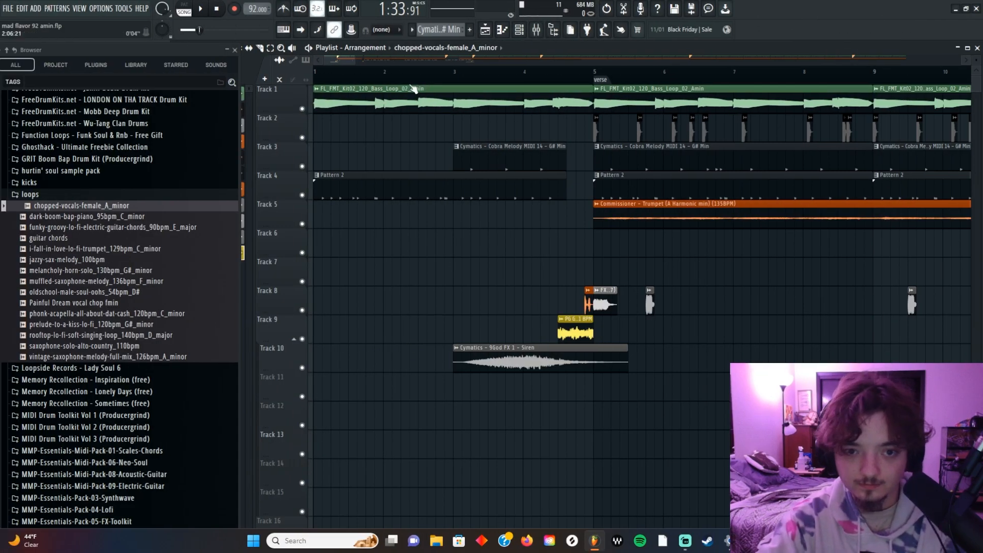
{"action": "left_click", "coordinate": [589, 329]}
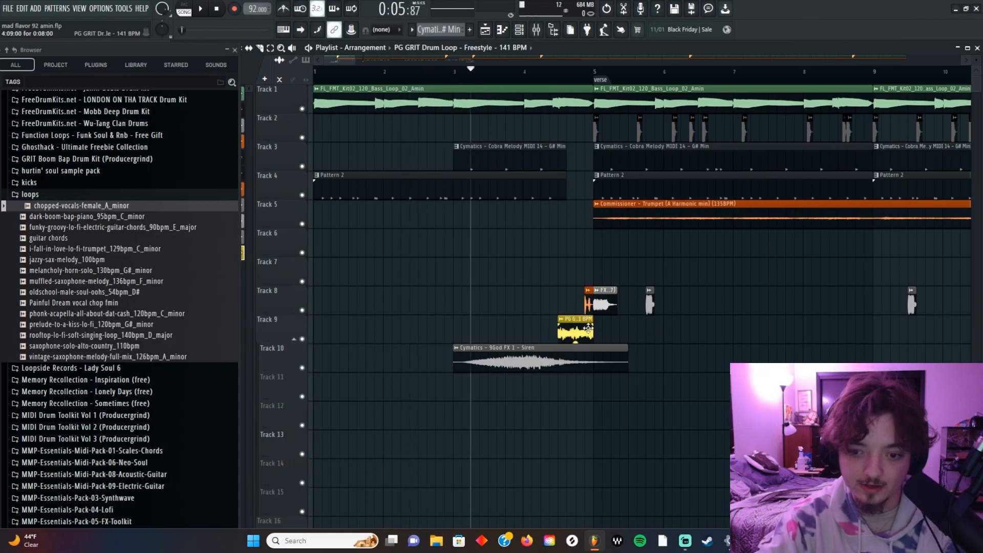
{"action": "double_click", "coordinate": [588, 328]}
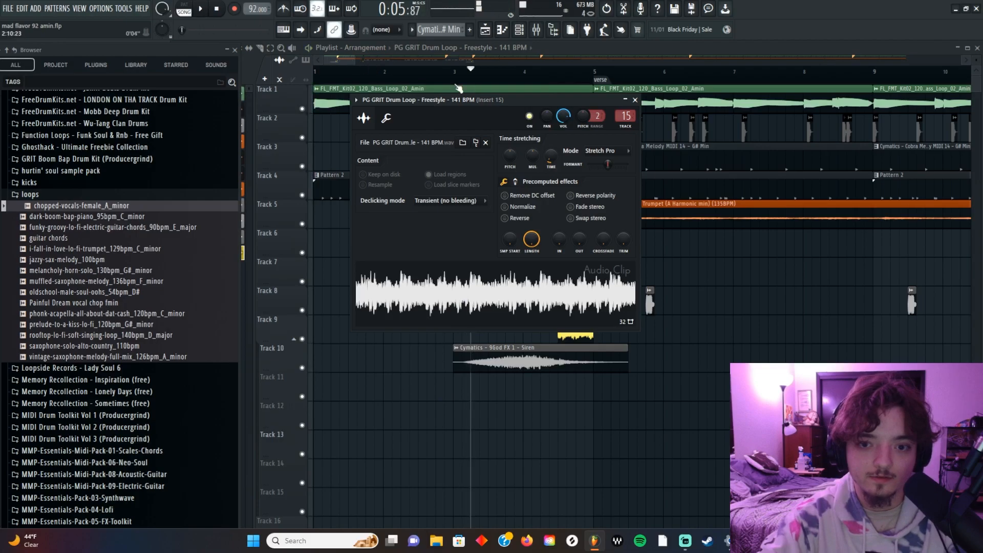
{"action": "left_click", "coordinate": [635, 99]}
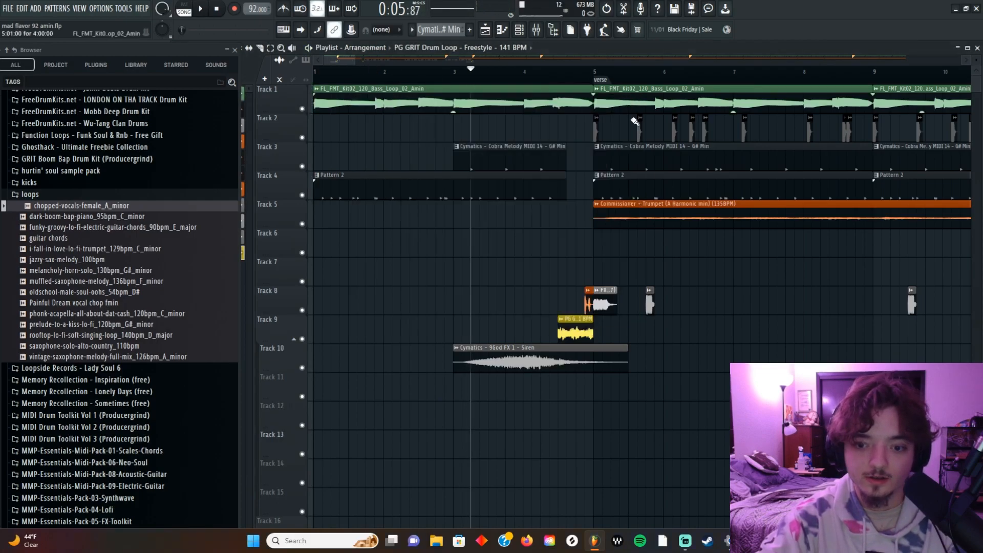
- Place the PG GRIT Drum Loop on Track 12 and extend the clip to run from bar 1 to bar 5
{"action": "left_click", "coordinate": [438, 421]}
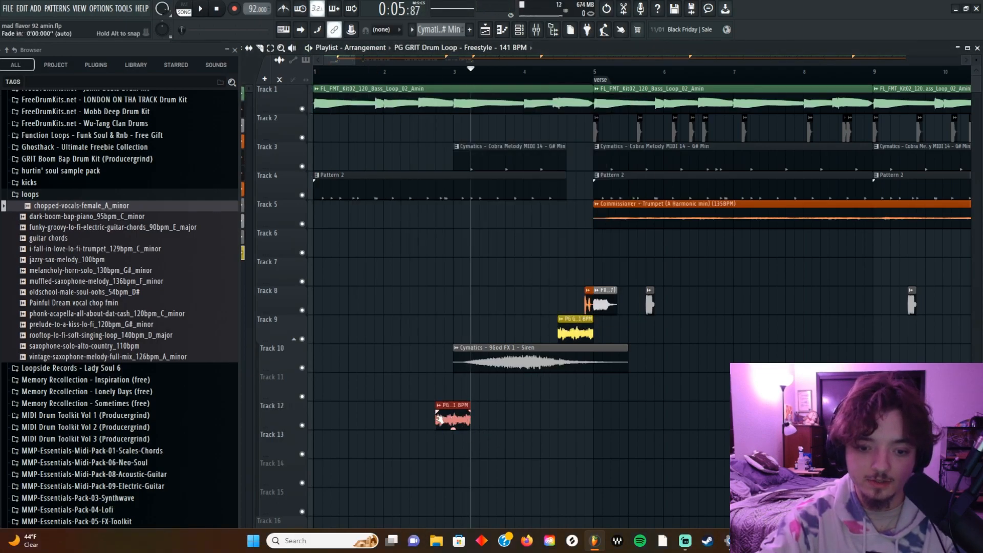
{"action": "left_click_drag", "start_coordinate": [435, 420], "coordinate": [128, 422]}
{"action": "left_click_drag", "start_coordinate": [398, 423], "coordinate": [538, 421]}
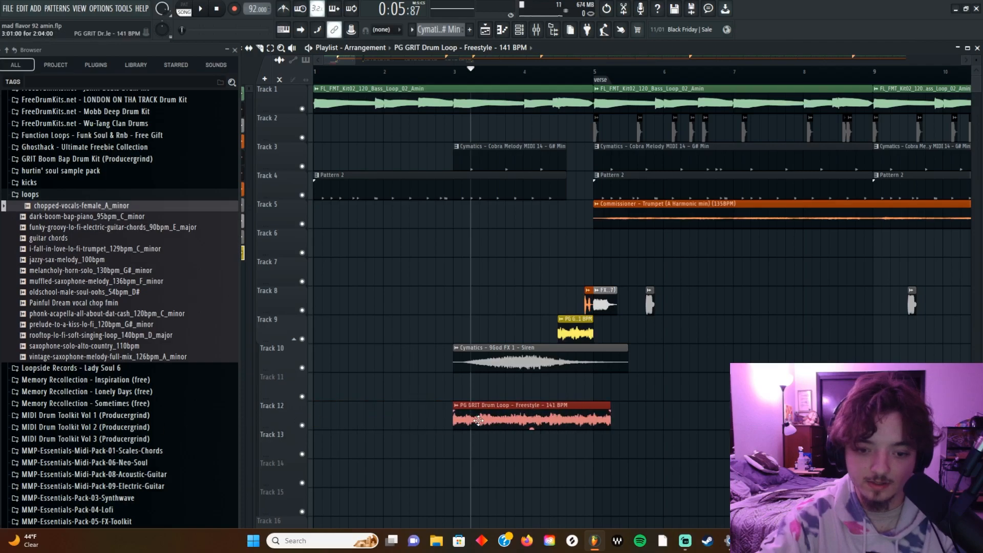
{"action": "left_click_drag", "start_coordinate": [454, 419], "coordinate": [287, 418]}
{"action": "left_click_drag", "start_coordinate": [410, 418], "coordinate": [246, 414]}
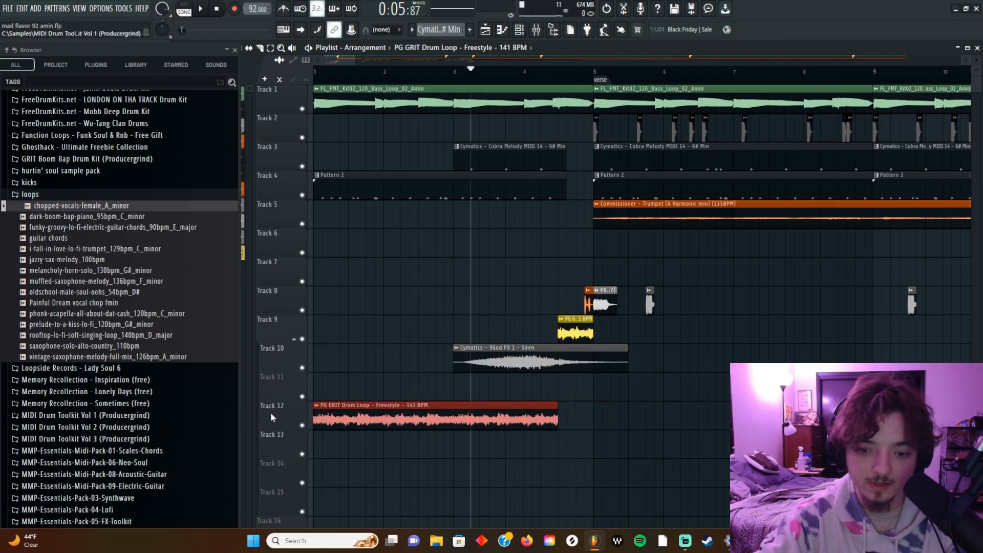
{"action": "left_click_drag", "start_coordinate": [557, 412], "coordinate": [593, 412]}
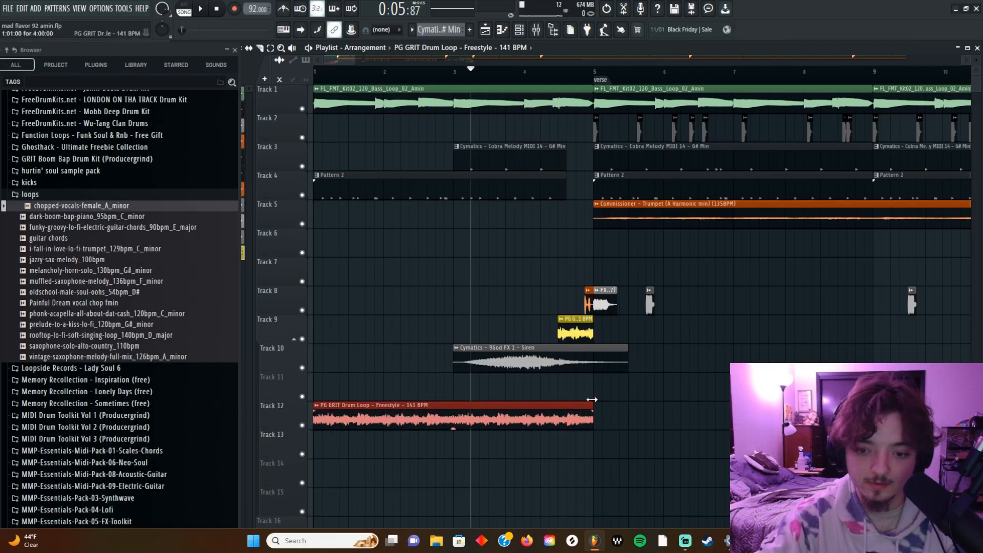
- Set the drum loop's time-stretching mode to Stretch Pro and try its stretch time control
{"action": "double_click", "coordinate": [556, 417]}
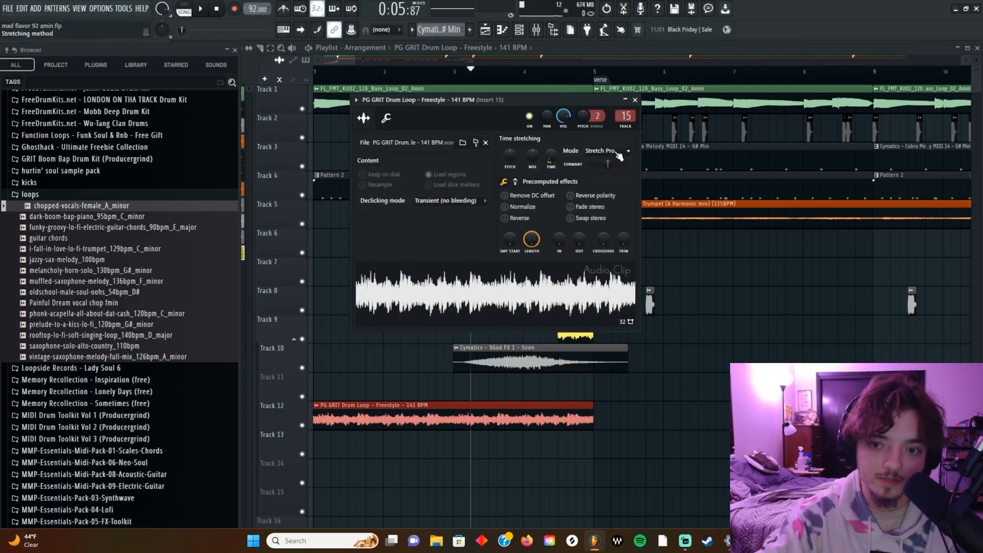
{"action": "left_click", "coordinate": [619, 154]}
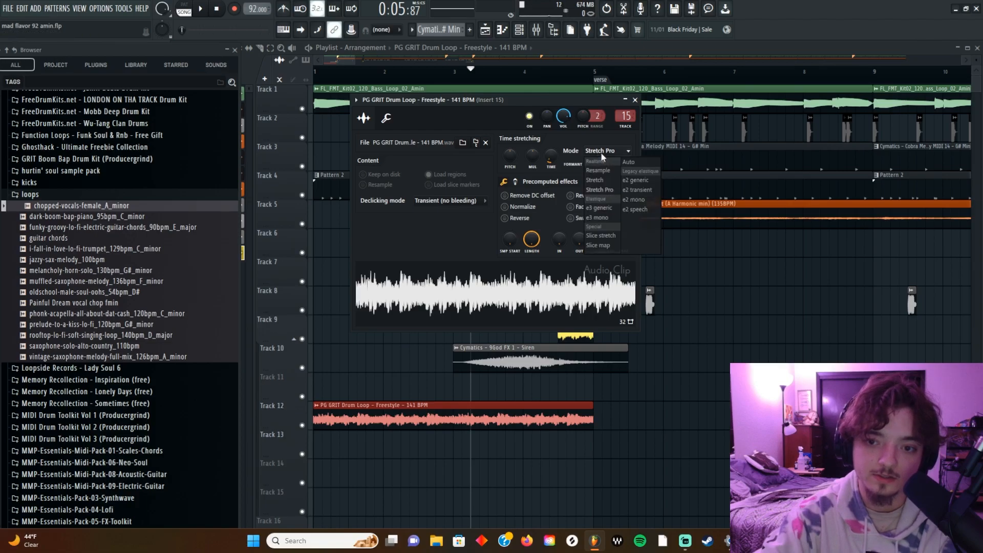
{"action": "left_click", "coordinate": [600, 190]}
{"action": "left_click_drag", "start_coordinate": [551, 156], "coordinate": [551, 159]}
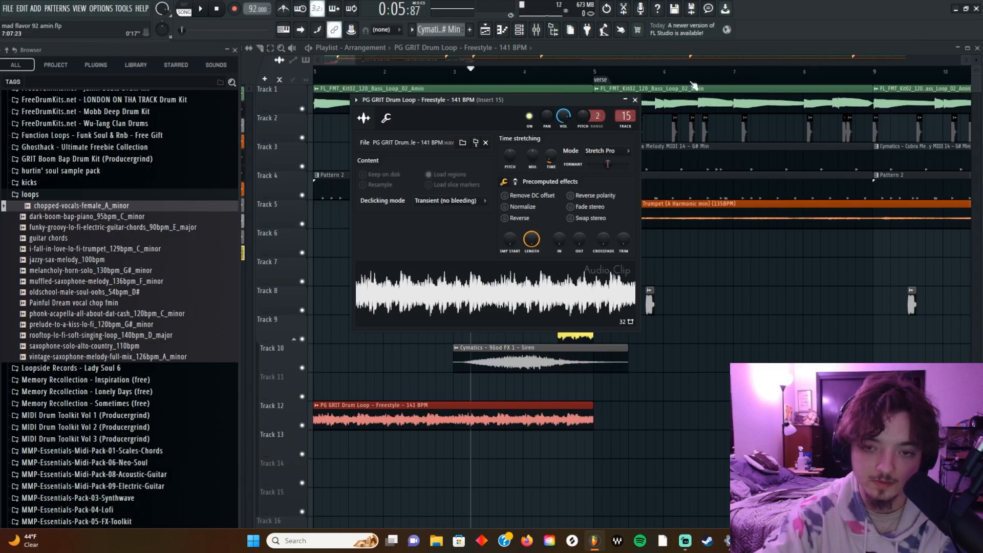
{"action": "left_click_drag", "start_coordinate": [551, 156], "coordinate": [551, 150]}
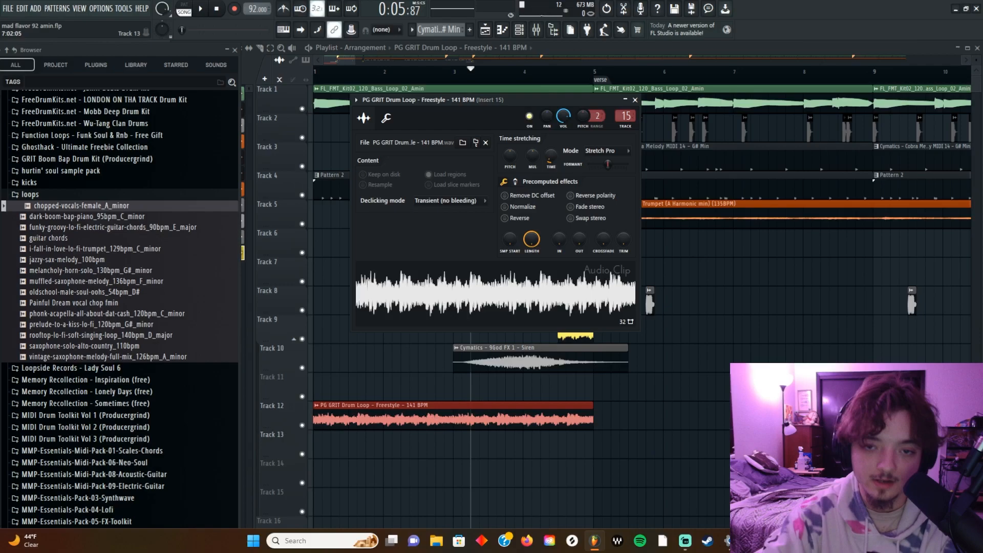
{"action": "left_click", "coordinate": [635, 100]}
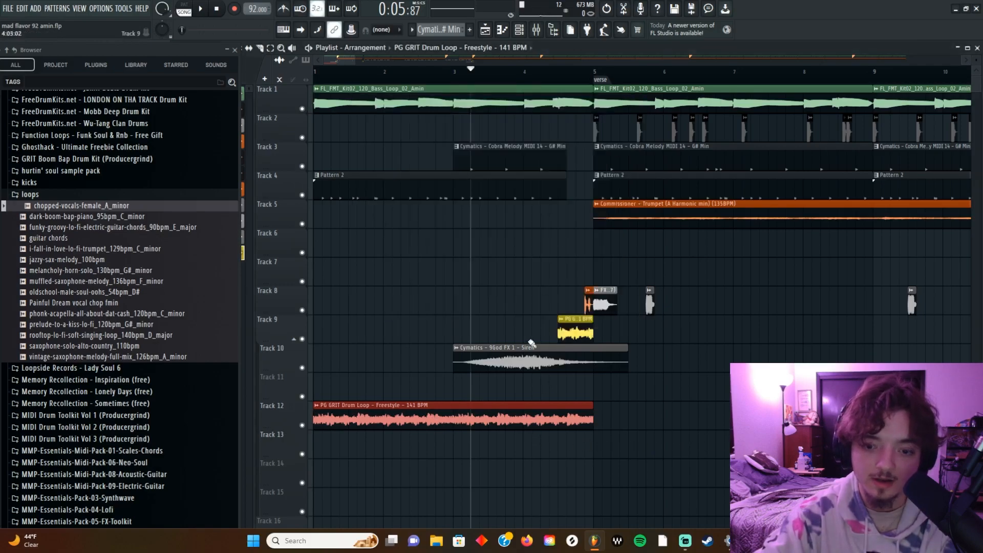
- Slice the Track 12 drum loop at bar 4 and halfway through that bar, and delete all the resulting pieces
{"action": "mouse_move", "coordinate": [551, 82]}
{"action": "left_mouse_down"}
{"action": "mouse_move", "coordinate": [572, 90]}
{"action": "mouse_move", "coordinate": [523, 97]}
{"action": "left_mouse_up"}
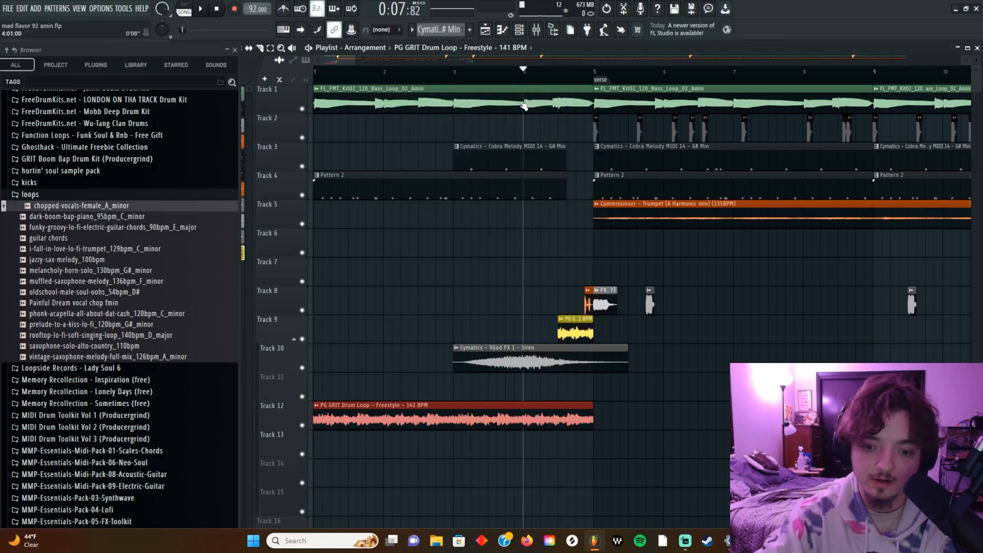
{"action": "left_click_drag", "start_coordinate": [525, 410], "coordinate": [560, 439]}
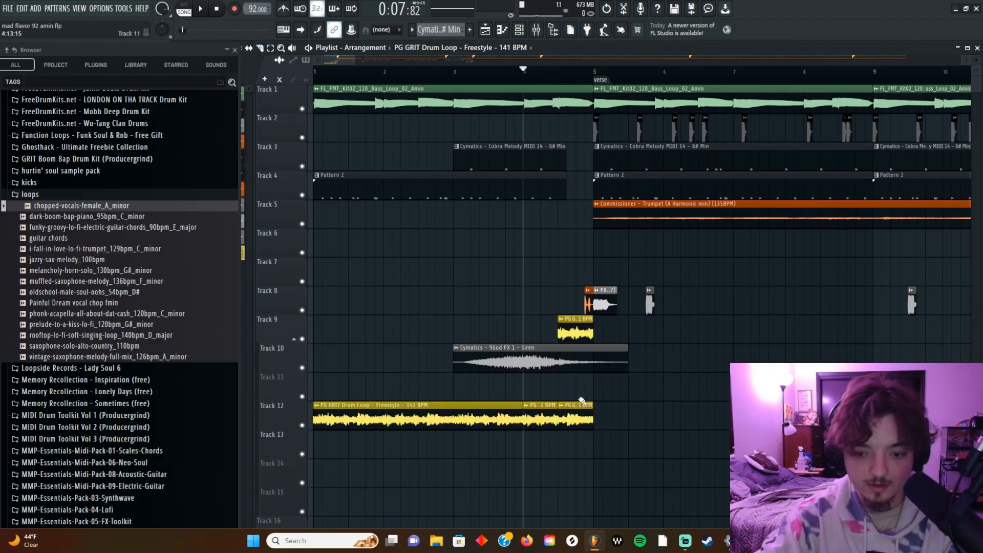
{"action": "right_click", "coordinate": [576, 410]}
{"action": "right_click", "coordinate": [426, 415]}
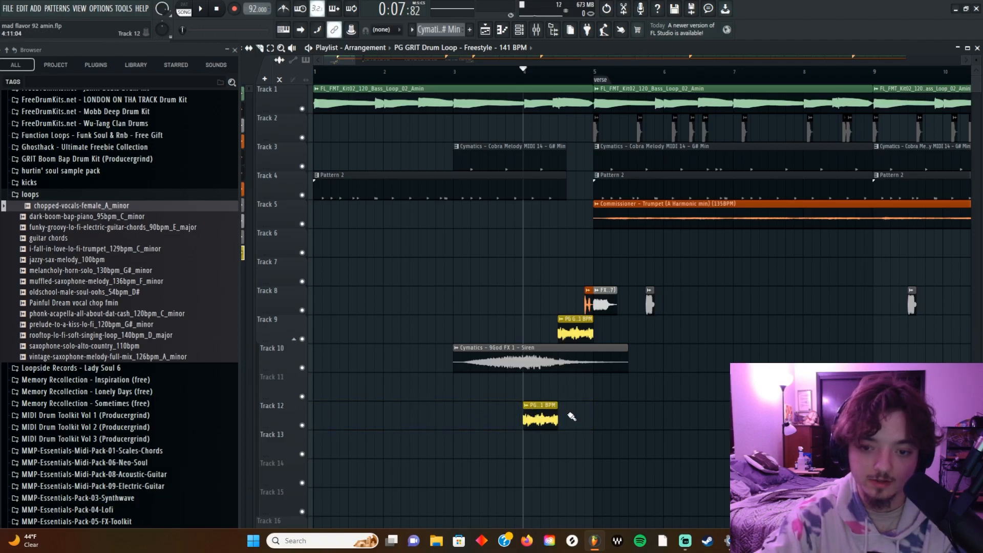
{"action": "right_click", "coordinate": [551, 418]}
- Solo Track 9 and play its short drum loop clip just before the verse
{"action": "left_click", "coordinate": [554, 87]}
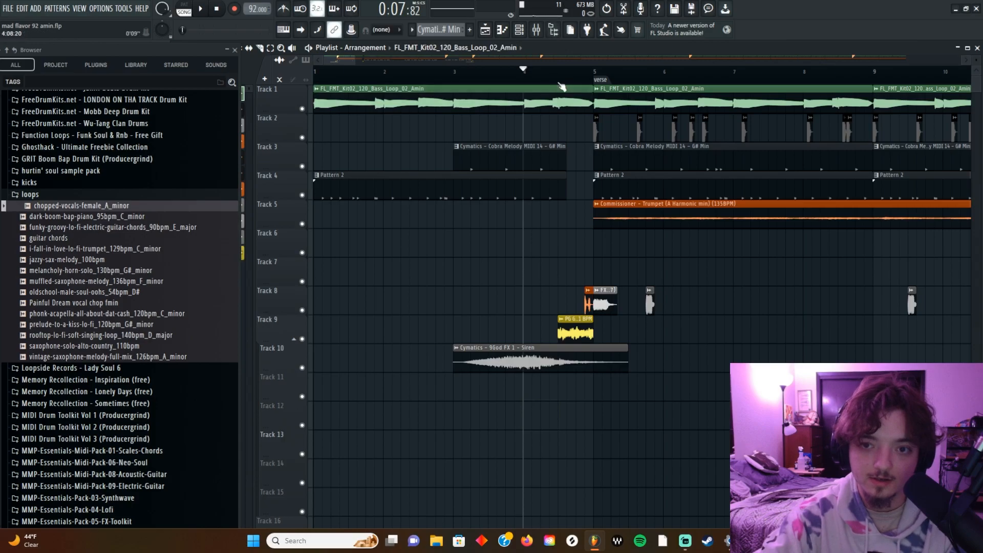
{"action": "right_click", "coordinate": [302, 339]}
{"action": "key", "text": "space"}
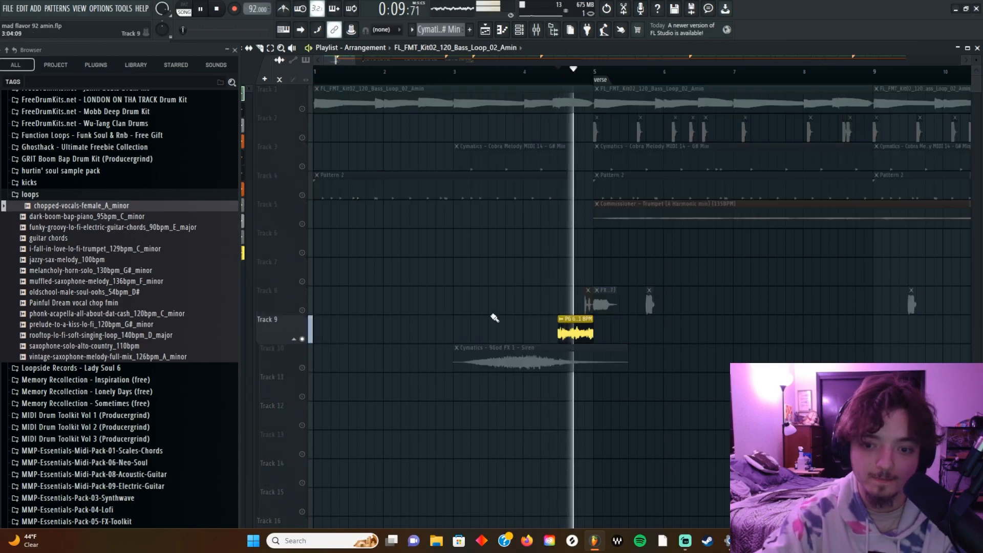
{"action": "key", "text": "space"}
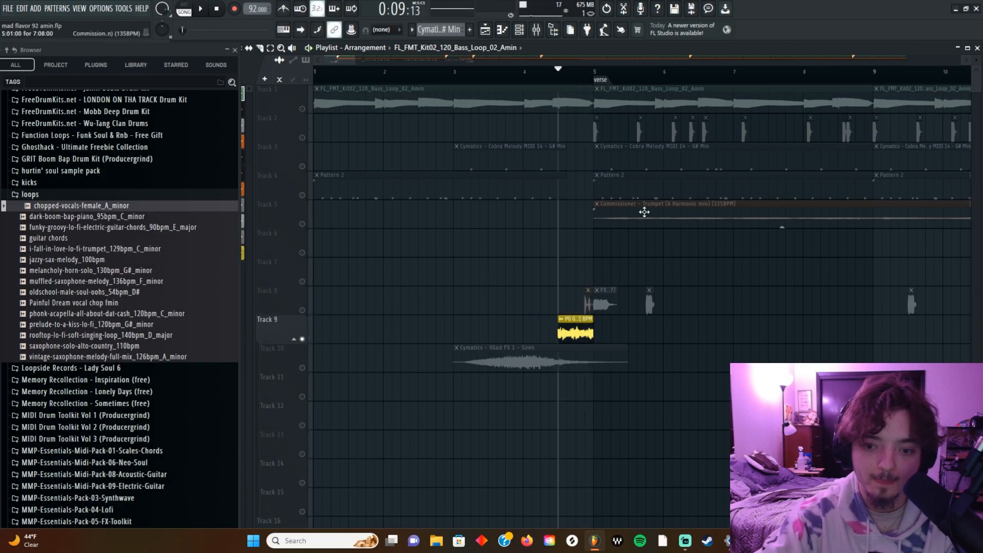
- Examine the curve of the first Fruity parametric EQ 2 on mixer Insert 15
{"action": "left_click", "coordinate": [536, 31]}
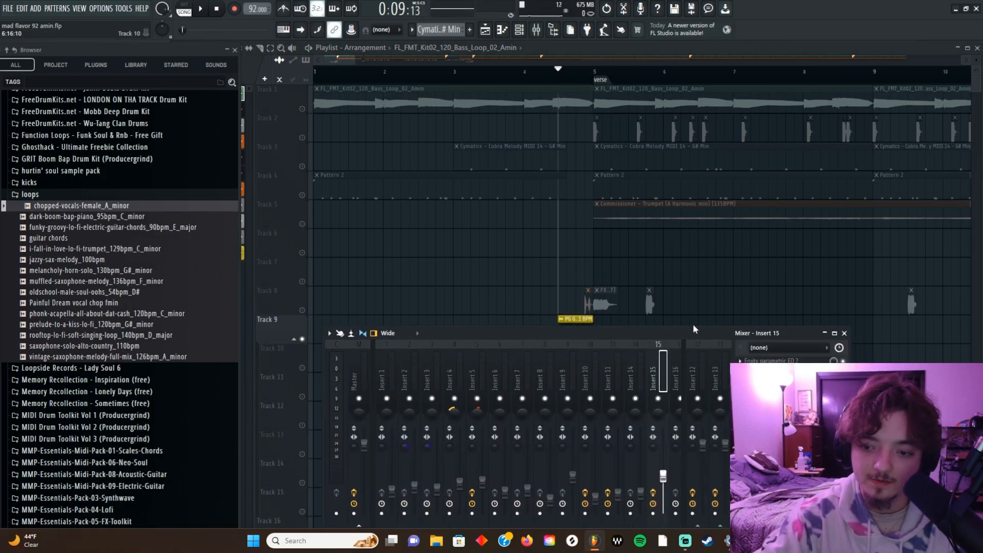
{"action": "left_click_drag", "start_coordinate": [700, 330], "coordinate": [606, 66]}
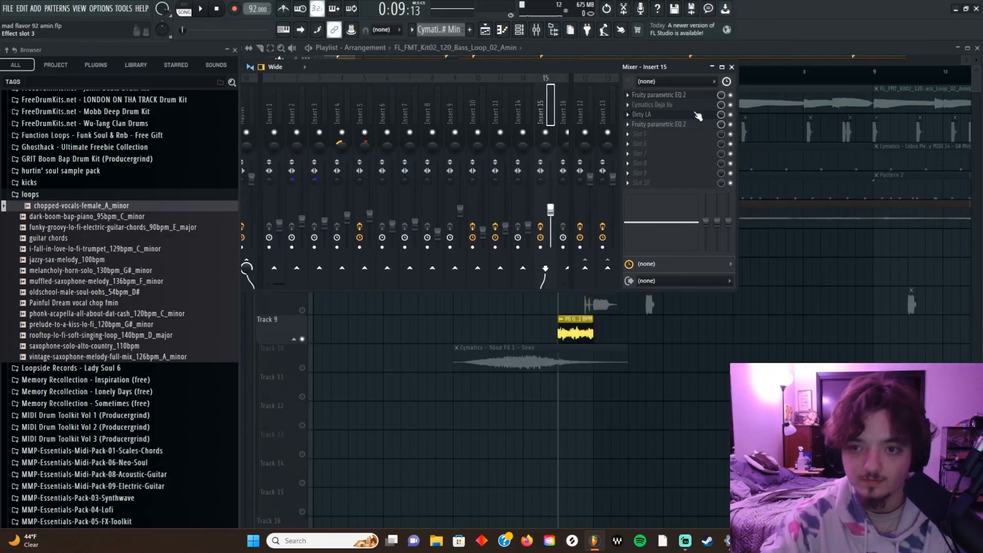
{"action": "left_click", "coordinate": [640, 94]}
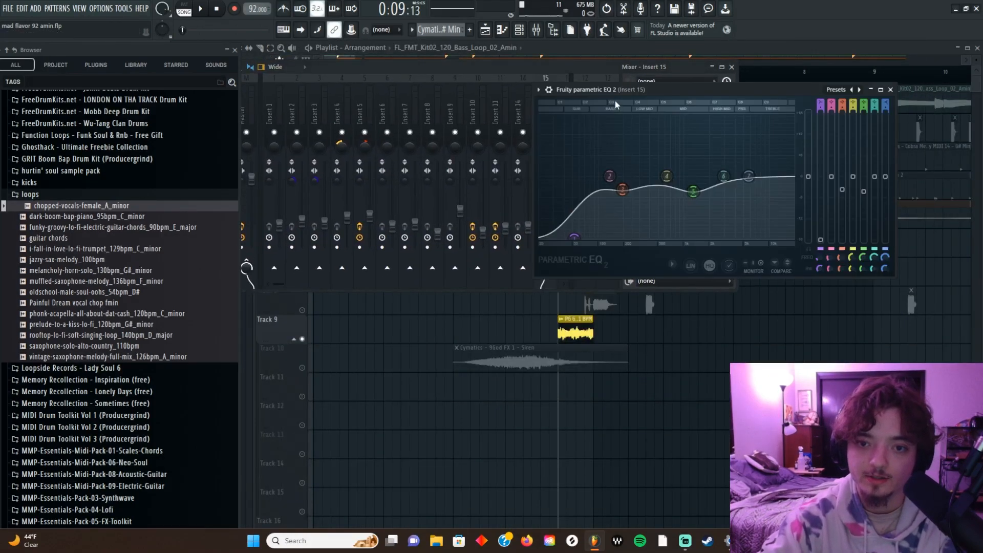
{"action": "left_click_drag", "start_coordinate": [637, 94], "coordinate": [480, 94]}
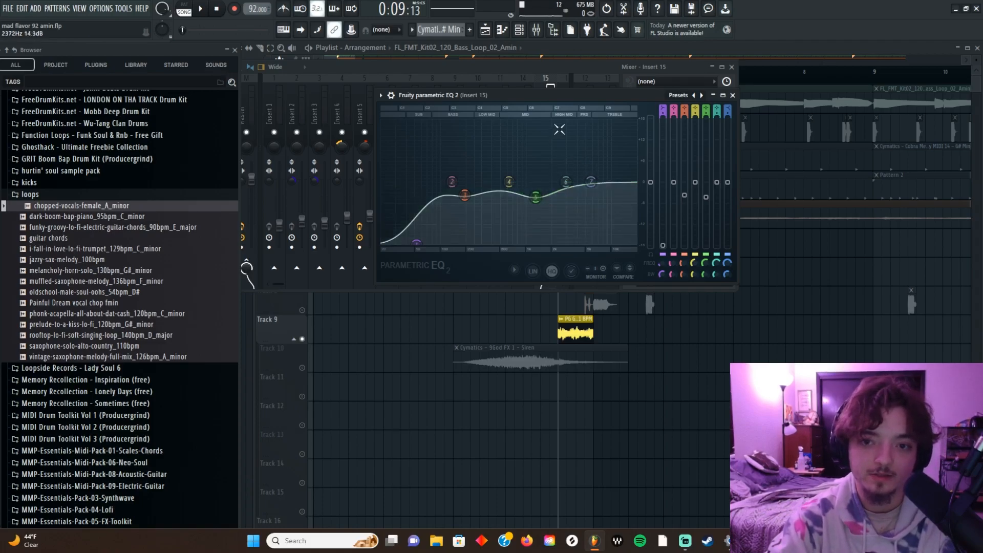
{"action": "key", "text": "space"}
{"action": "left_click_drag", "start_coordinate": [536, 197], "coordinate": [531, 148]}
{"action": "key", "text": "space"}
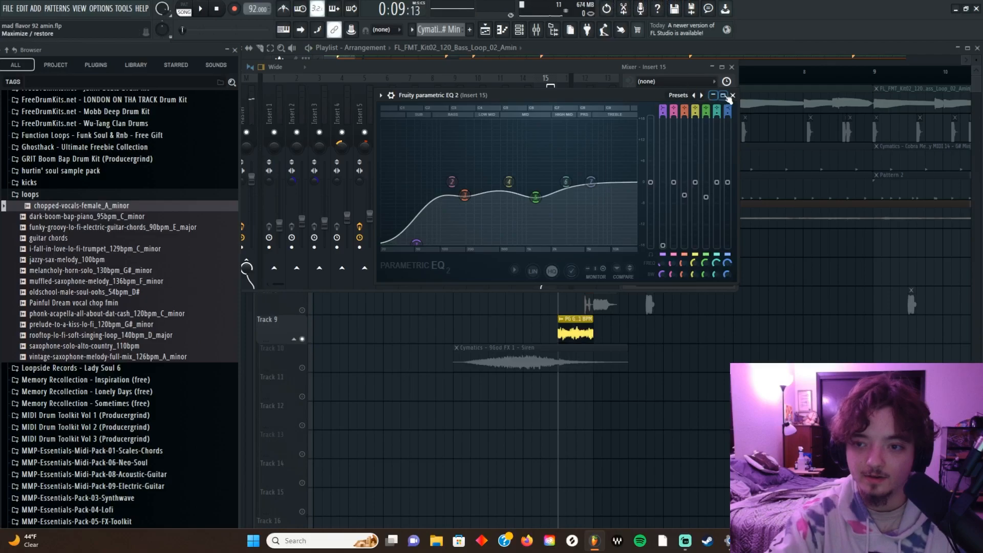
{"action": "left_click", "coordinate": [732, 96]}
- Open the Cymatics Deja Vu effect on Insert 15 and examine its loop, fade in and fade out controls
{"action": "left_click", "coordinate": [676, 104]}
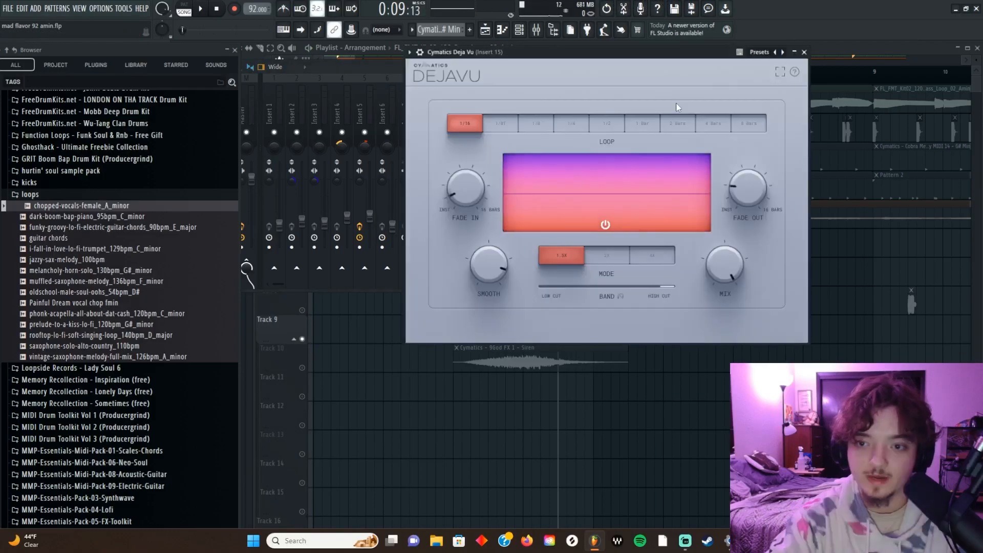
{"action": "left_click_drag", "start_coordinate": [684, 45], "coordinate": [674, 50]}
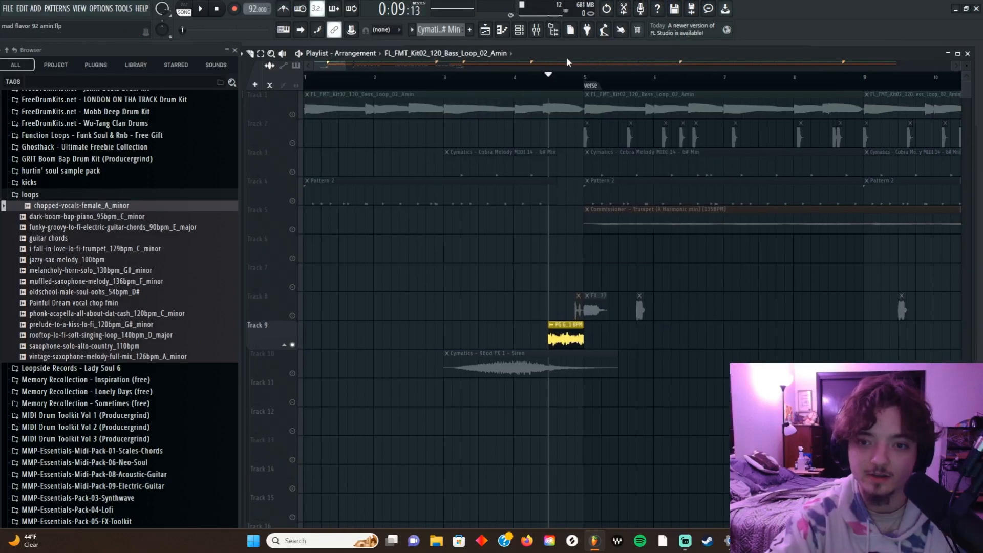
{"action": "left_click", "coordinate": [535, 30]}
{"action": "left_click", "coordinate": [666, 105]}
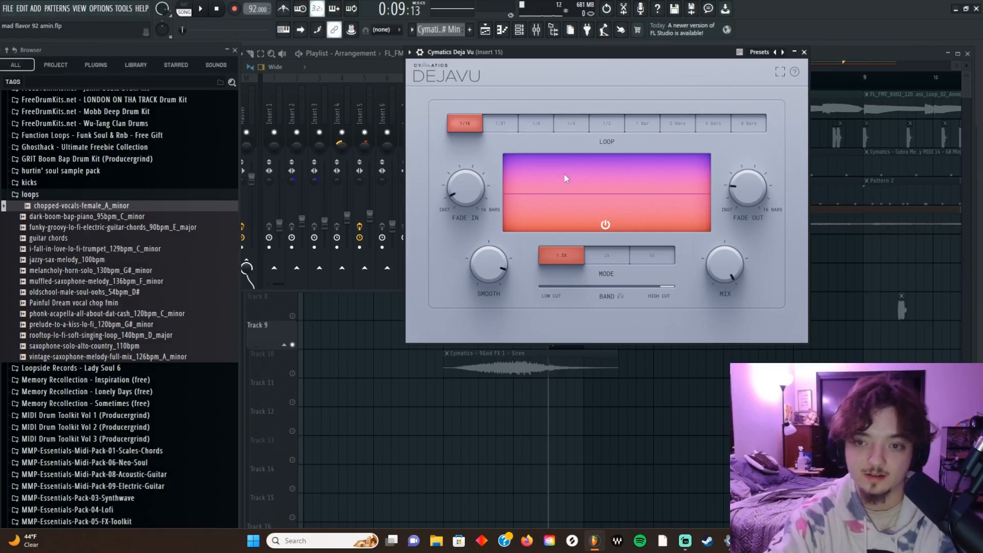
{"action": "left_click_drag", "start_coordinate": [590, 53], "coordinate": [530, 51]}
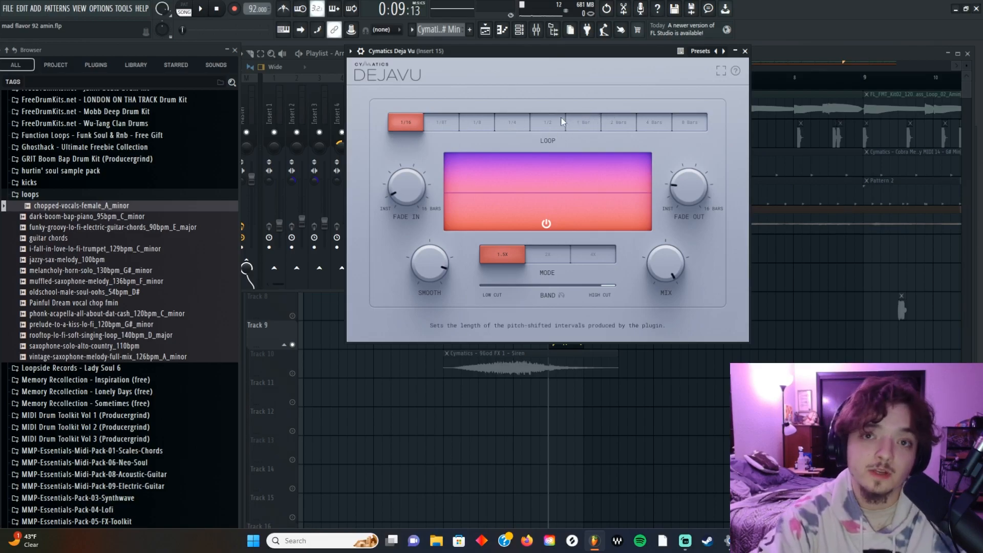
{"action": "mouse_move", "coordinate": [406, 199]}
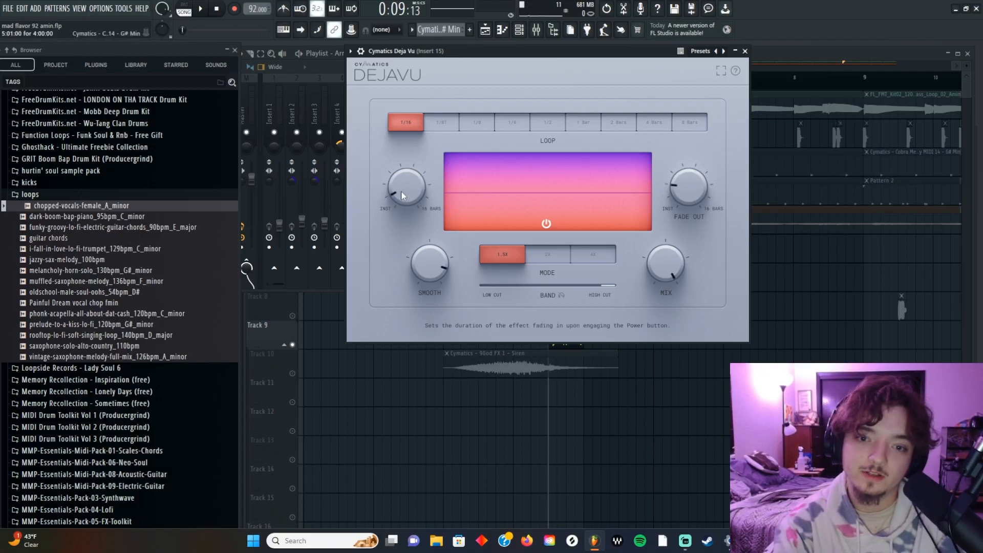
{"action": "mouse_move", "coordinate": [680, 177]}
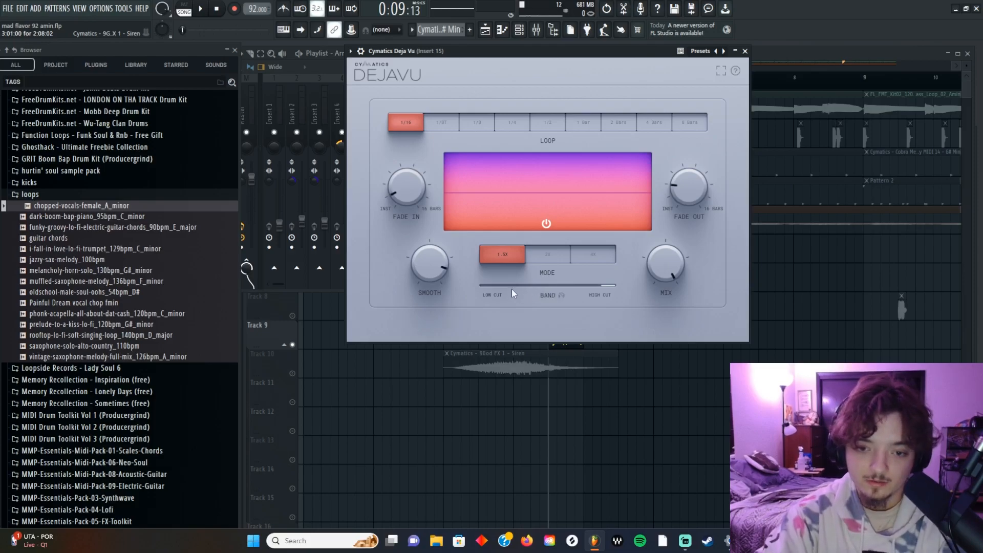
- Try setting Deja Vu's band low split to 9900.8 Hz and undo the change
{"action": "mouse_move", "coordinate": [594, 283]}
{"action": "left_mouse_down"}
{"action": "mouse_move", "coordinate": [478, 290]}
{"action": "mouse_move", "coordinate": [604, 296]}
{"action": "left_mouse_up"}
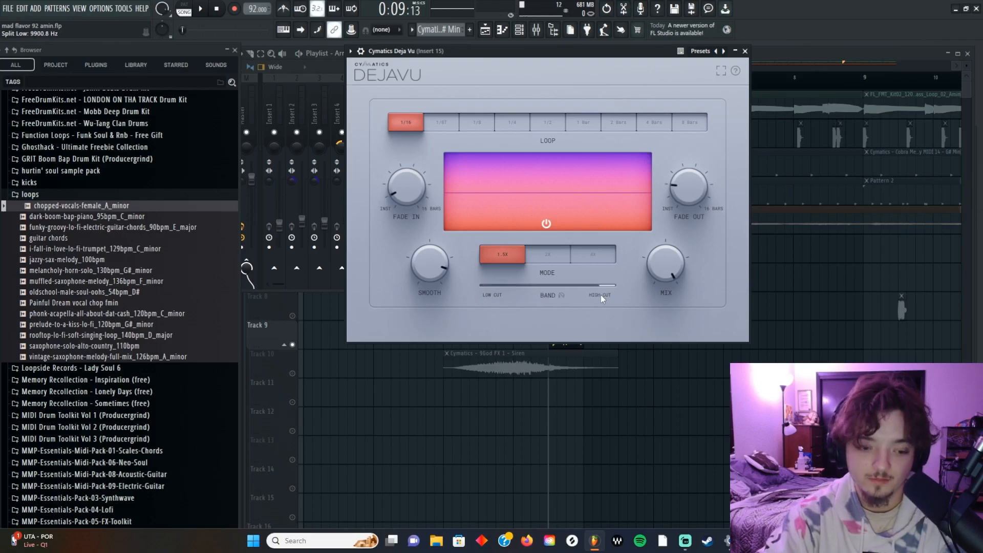
{"action": "key", "text": "ctrl+z"}
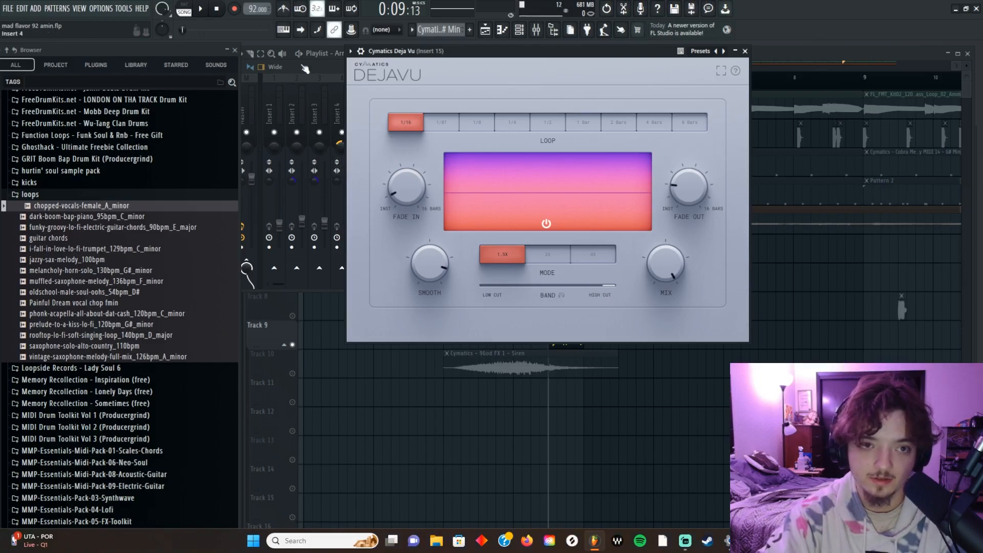
- Set the playback position to the Track 9 drum clip in the playlist and reopen Cymatics Deja Vu on Insert 15
{"action": "left_click", "coordinate": [200, 9]}
{"action": "key", "text": "space"}
{"action": "left_click", "coordinate": [485, 30]}
{"action": "left_click_drag", "start_coordinate": [524, 77], "coordinate": [548, 82]}
{"action": "left_click", "coordinate": [535, 28]}
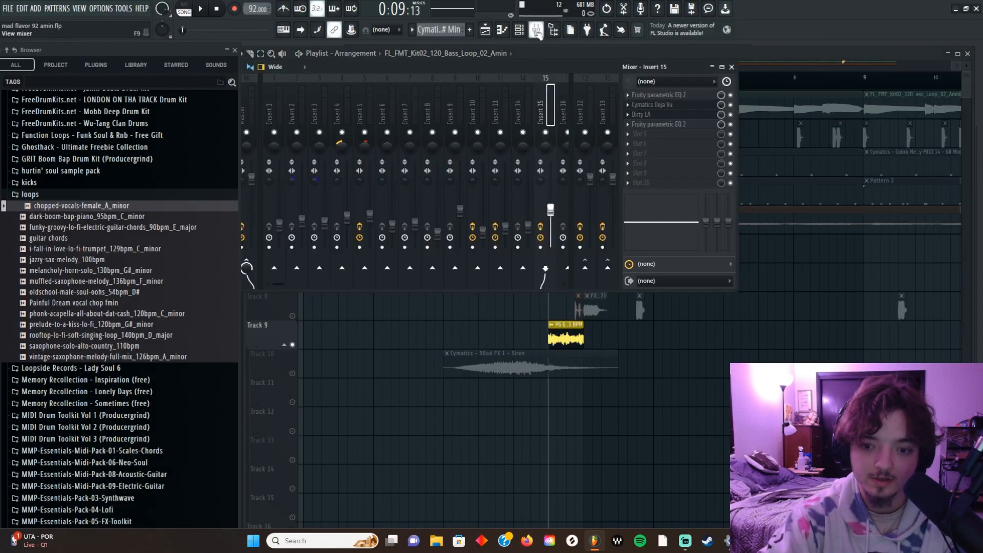
{"action": "left_click", "coordinate": [675, 103]}
- Play the soloed drum clip twice to audition it through Deja Vu
{"action": "key", "text": "space"}
{"action": "left_click", "coordinate": [220, 10]}
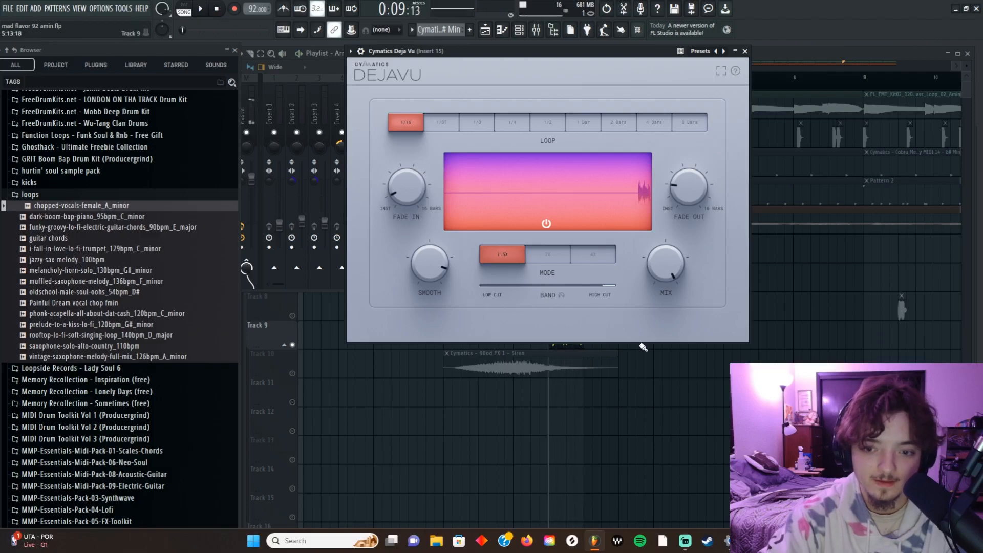
{"action": "key", "text": "space"}
{"action": "left_click", "coordinate": [218, 10]}
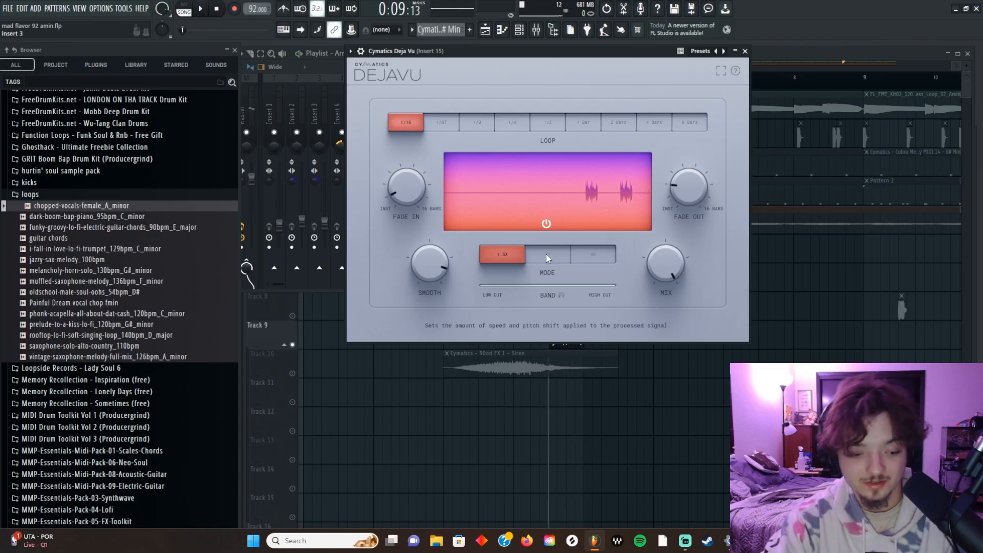
- Undo the last low split tweak in Cymatics Deja Vu, close it and open Dirty LA on Insert 15
{"action": "key", "text": "ctrl+z"}
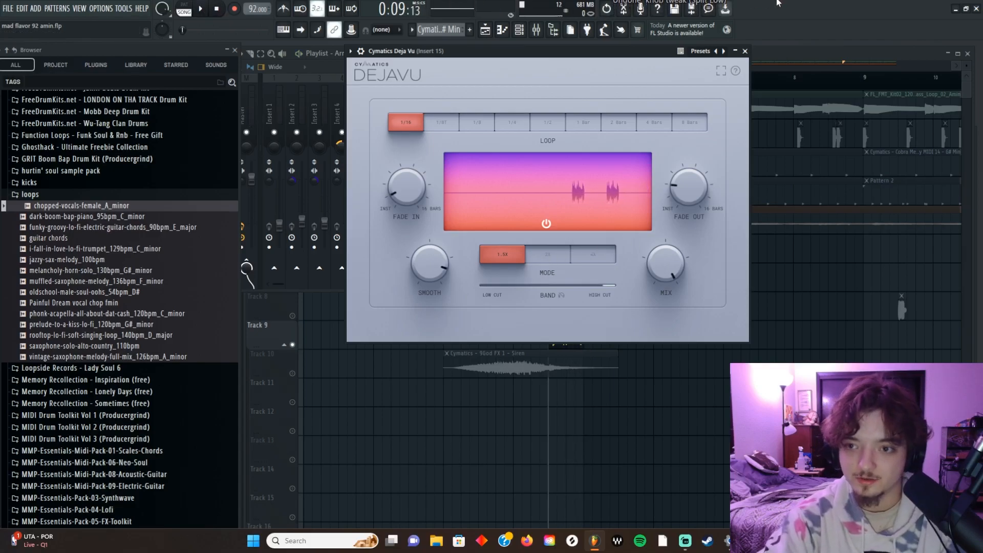
{"action": "left_click", "coordinate": [745, 51]}
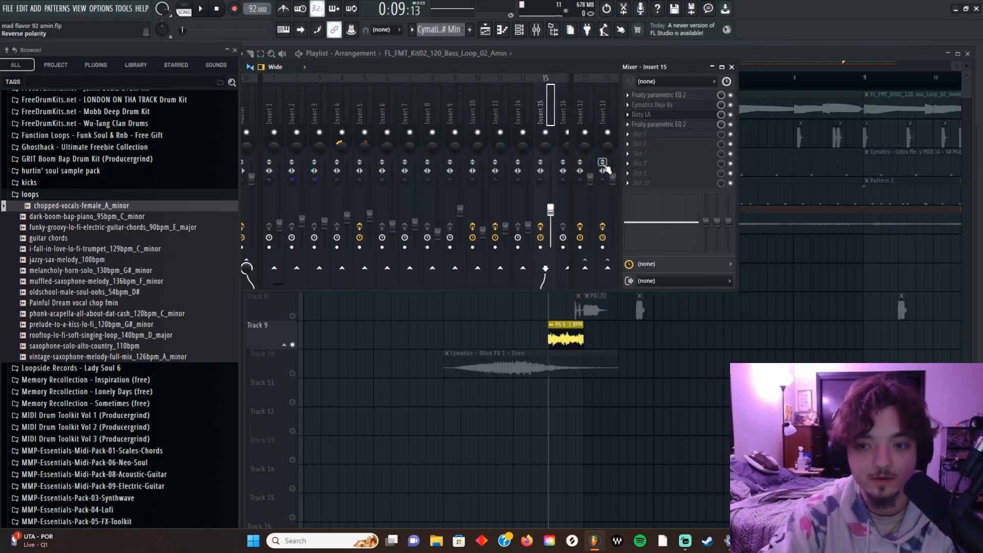
{"action": "left_click", "coordinate": [695, 115]}
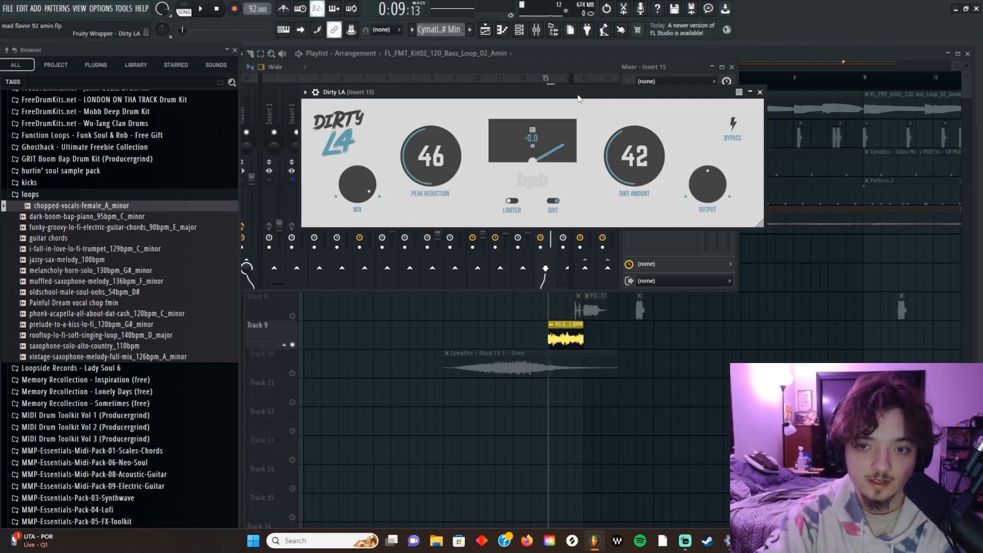
{"action": "left_click_drag", "start_coordinate": [579, 97], "coordinate": [577, 94]}
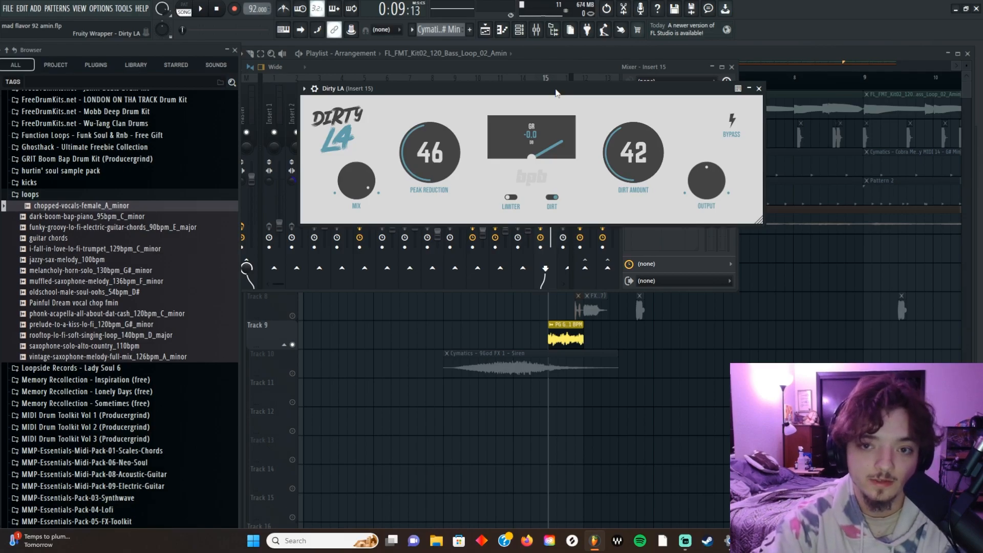
{"action": "left_click_drag", "start_coordinate": [556, 93], "coordinate": [558, 181]}
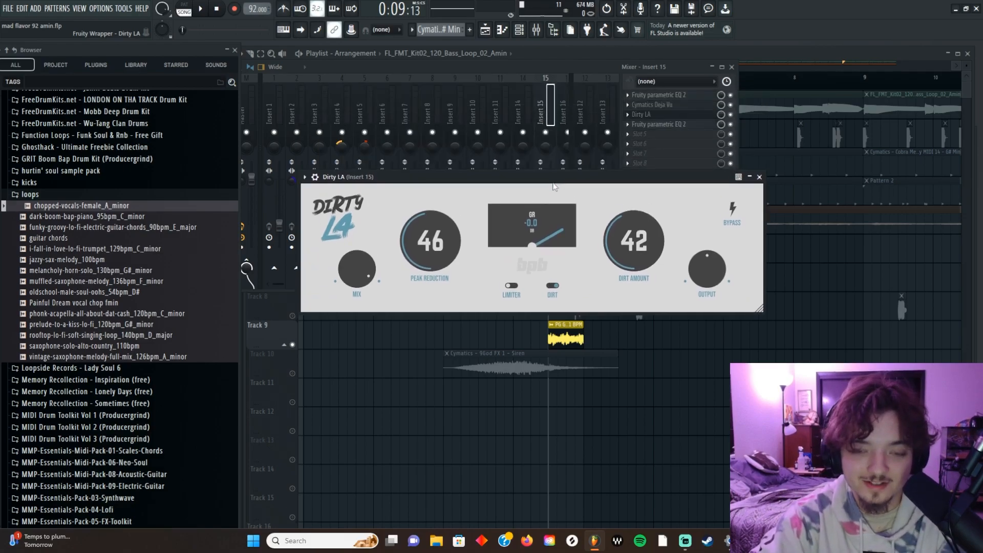
- Compare the soloed drum clip by playing it with the Dirty LA slot disabled and with it enabled
{"action": "left_click", "coordinate": [731, 115]}
{"action": "left_click", "coordinate": [200, 9]}
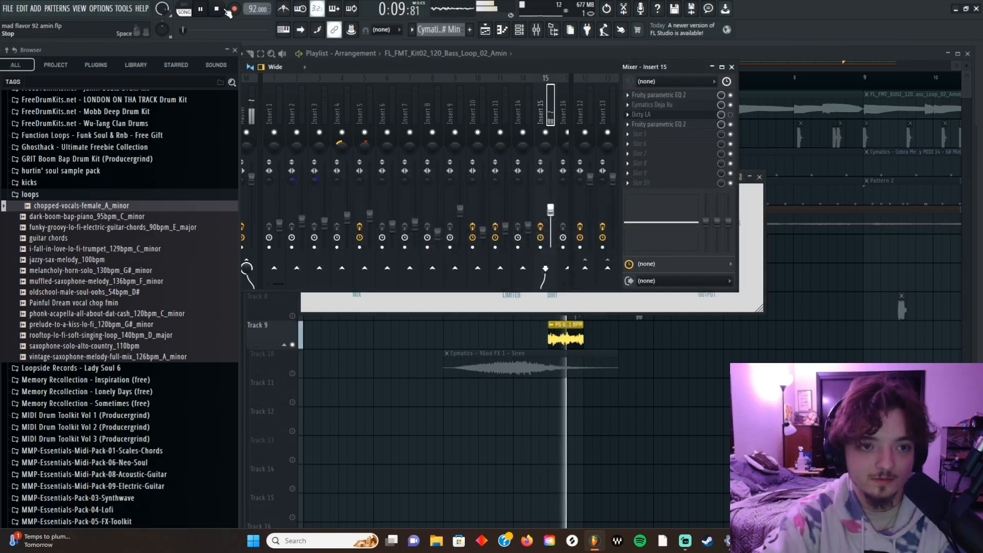
{"action": "left_click", "coordinate": [226, 11]}
{"action": "left_click", "coordinate": [731, 114]}
{"action": "left_click", "coordinate": [200, 9]}
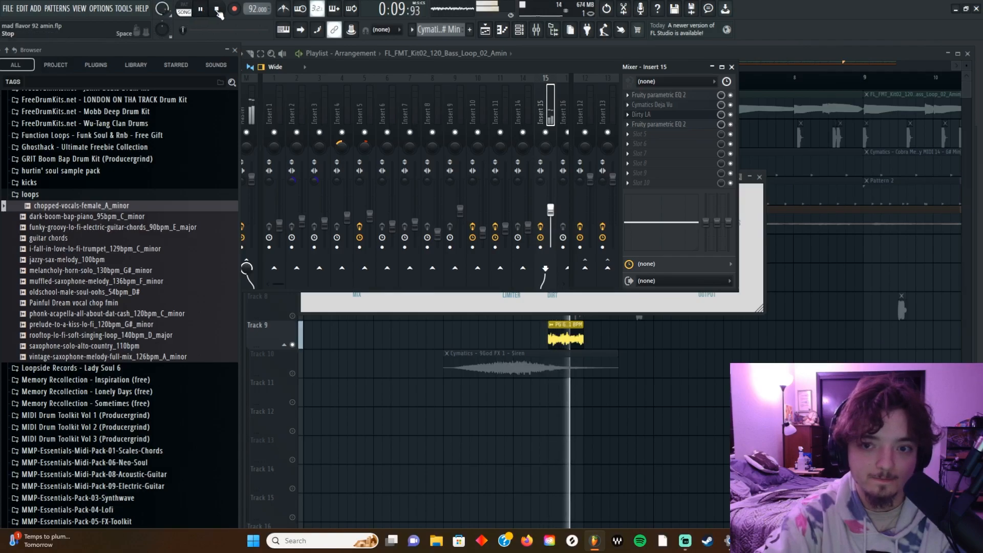
{"action": "left_click", "coordinate": [219, 11]}
- Reopen Dirty LA on Insert 15 and compare the drum clip with its Dirt option off and on
{"action": "left_click", "coordinate": [699, 117]}
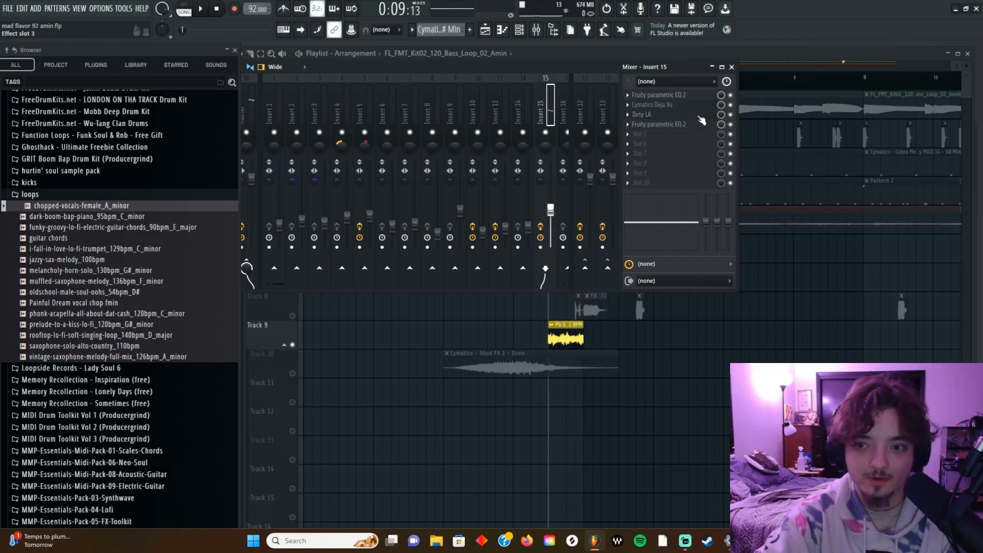
{"action": "left_click", "coordinate": [699, 117]}
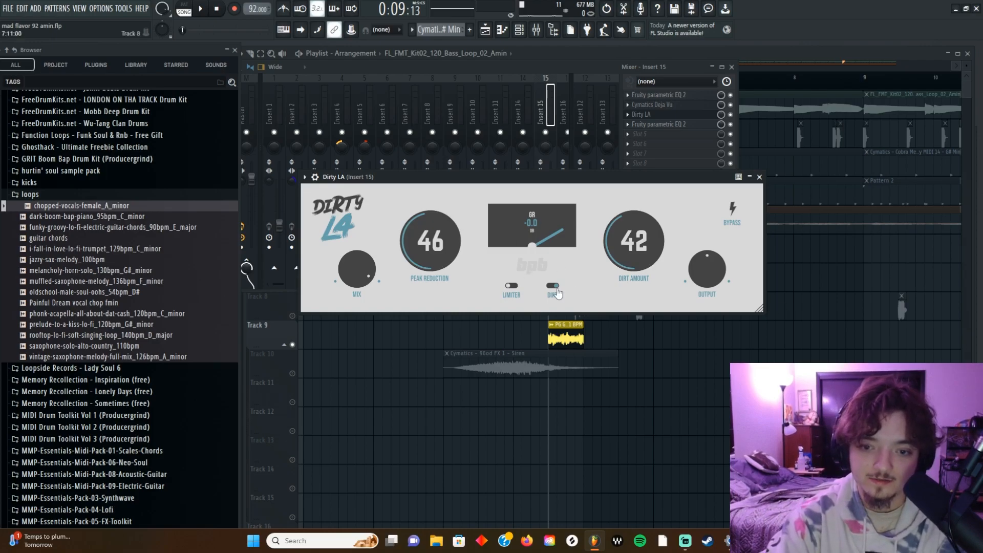
{"action": "left_click", "coordinate": [201, 10]}
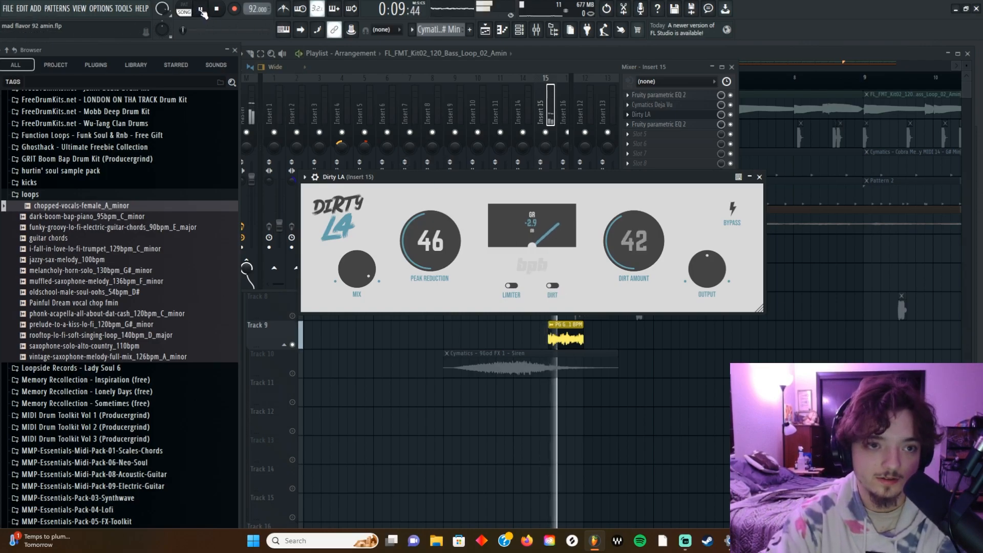
{"action": "key", "text": "space"}
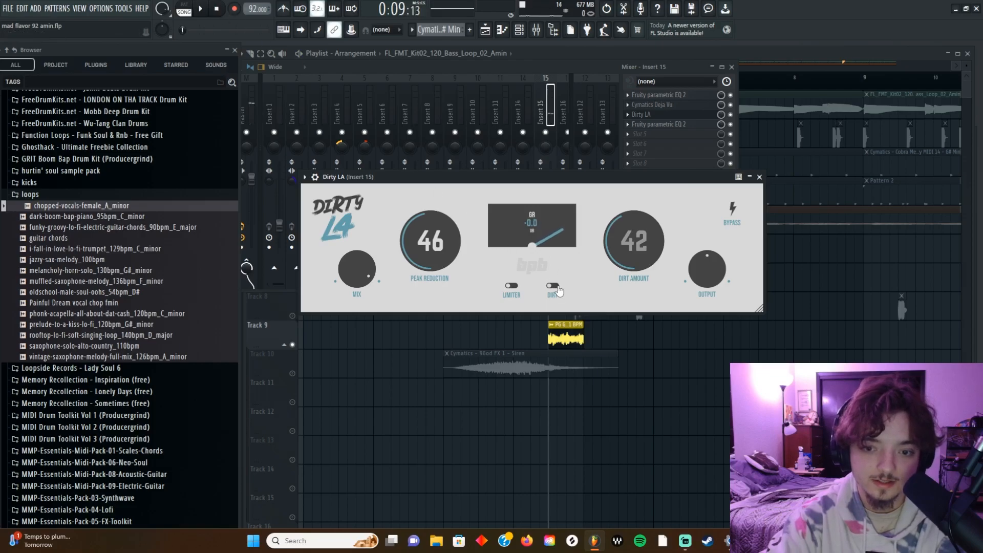
{"action": "left_click", "coordinate": [203, 9]}
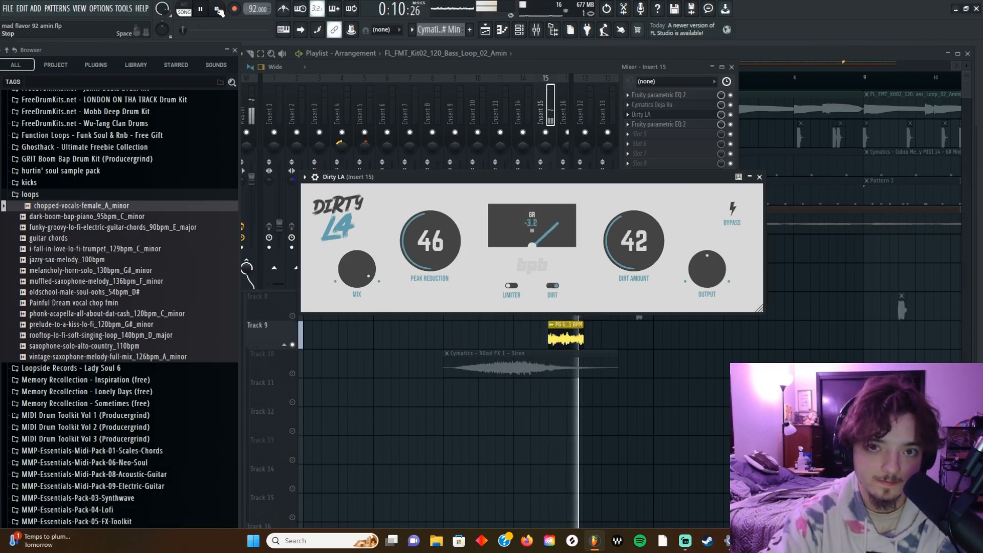
{"action": "left_click", "coordinate": [217, 10]}
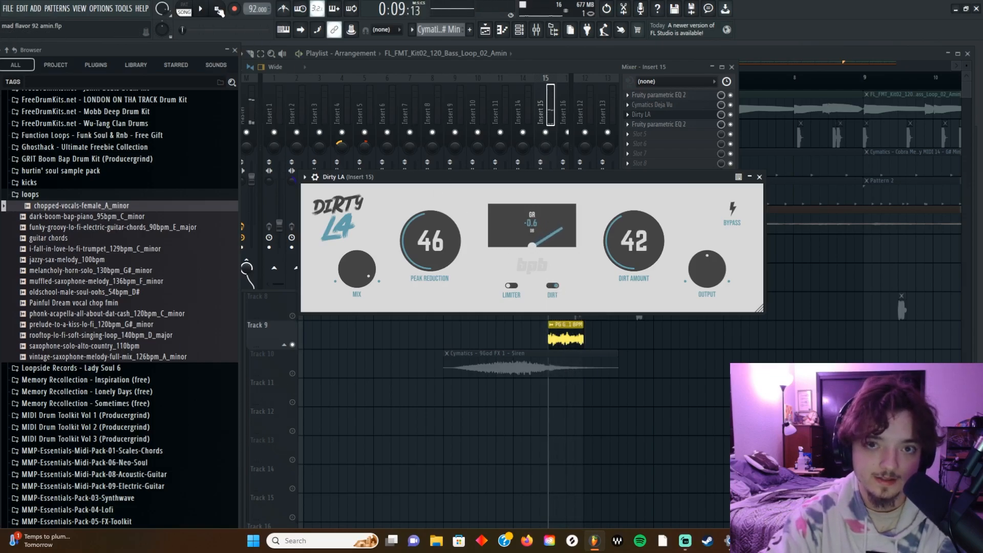
- Open the last Fruity parametric EQ 2 on Insert 15, audition the clip with band 7 boosted, and undo the boost
{"action": "left_click", "coordinate": [688, 124]}
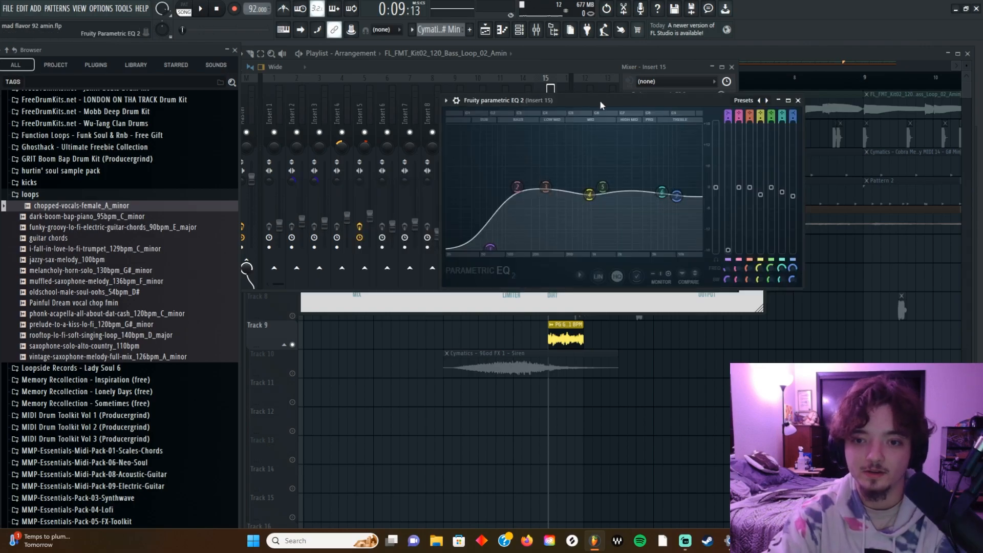
{"action": "left_click_drag", "start_coordinate": [600, 100], "coordinate": [523, 52]}
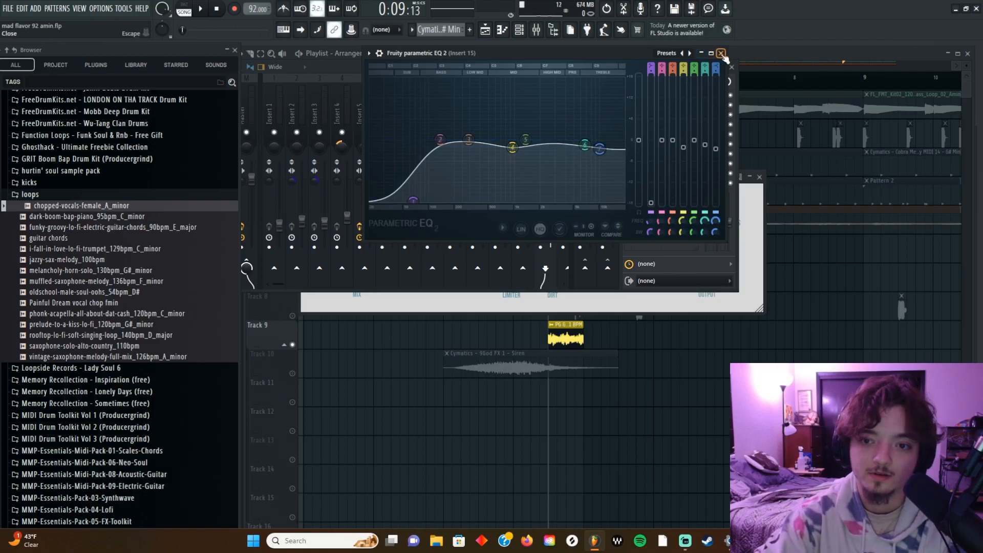
{"action": "left_click_drag", "start_coordinate": [599, 149], "coordinate": [597, 130]}
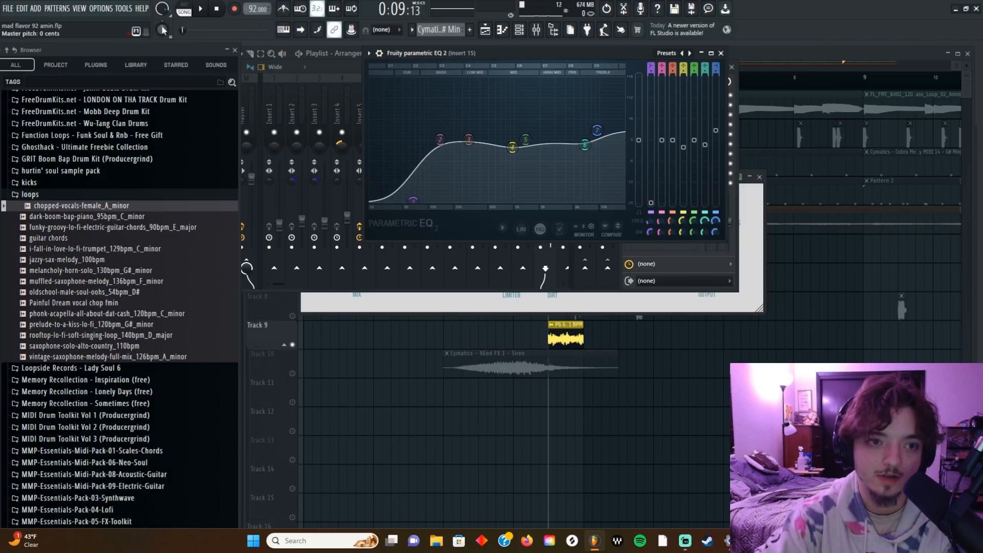
{"action": "left_click", "coordinate": [201, 9]}
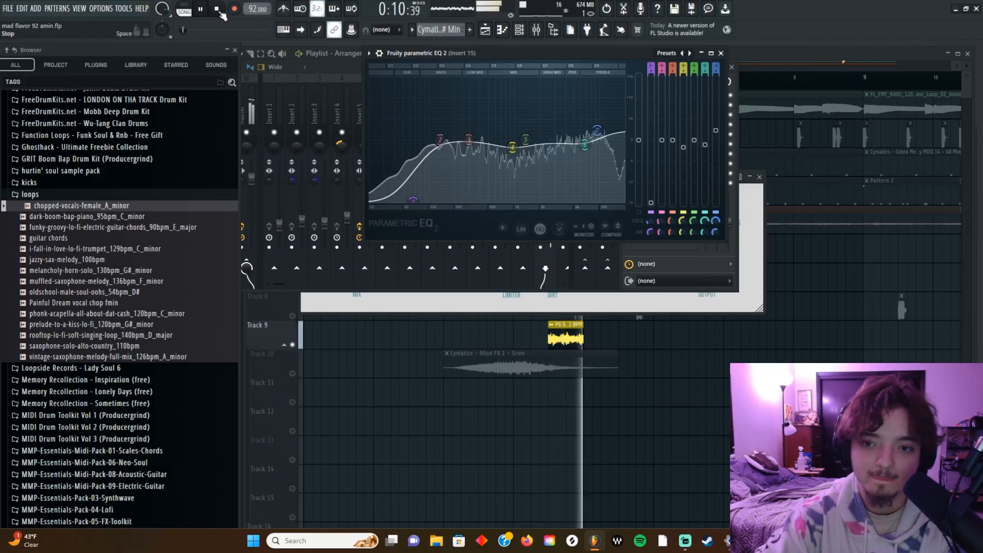
{"action": "key", "text": "space"}
{"action": "key", "text": "ctrl+z"}
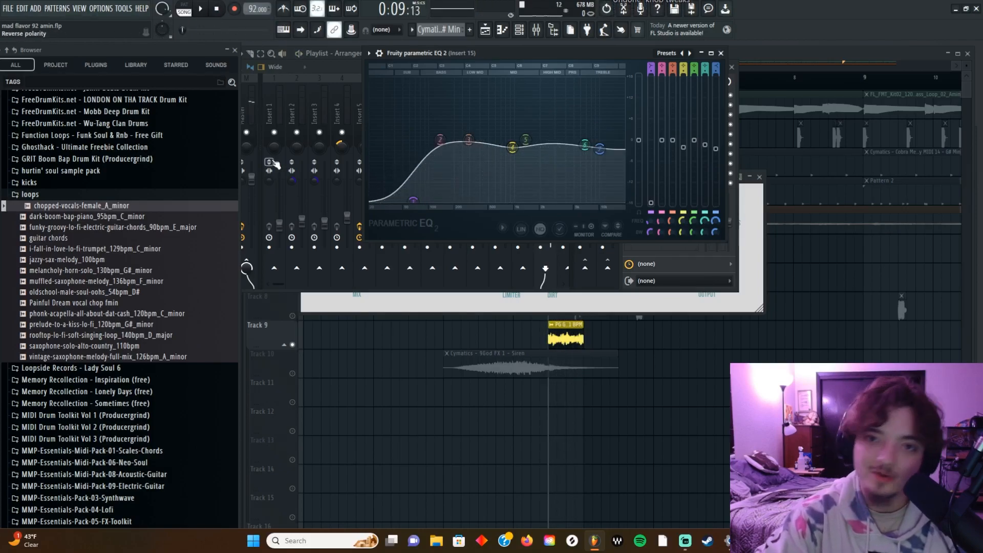
{"action": "left_click", "coordinate": [721, 54]}
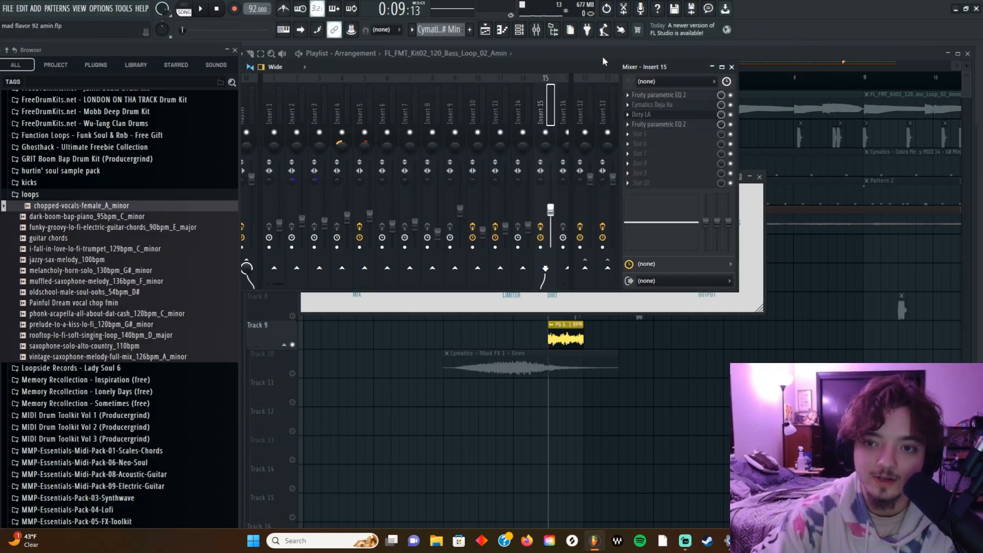
- Close the mixer, unsolo Track 9 and play the transition with all tracks from just after bar 4
{"action": "key", "text": "F12"}
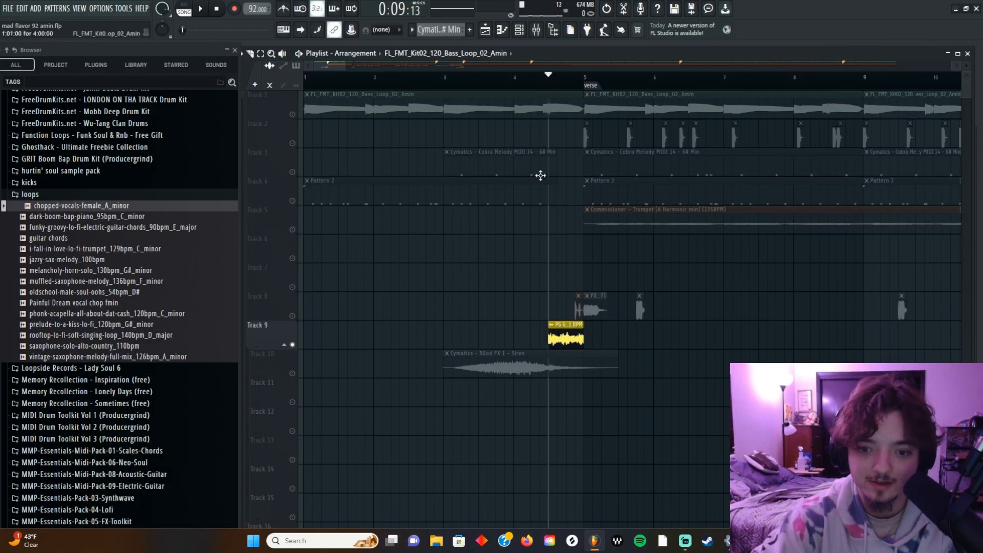
{"action": "right_click", "coordinate": [293, 345]}
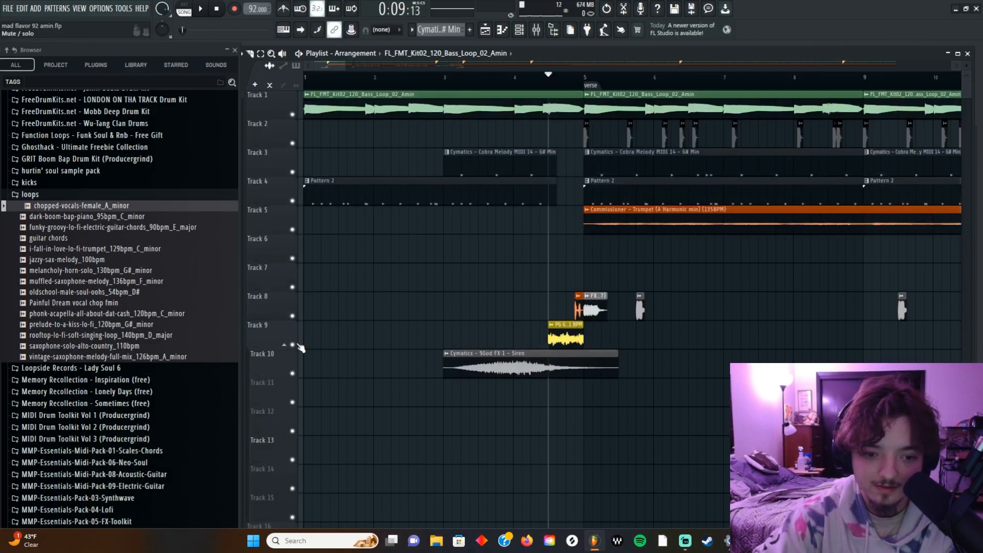
{"action": "left_click", "coordinate": [532, 81]}
{"action": "key", "text": "space"}
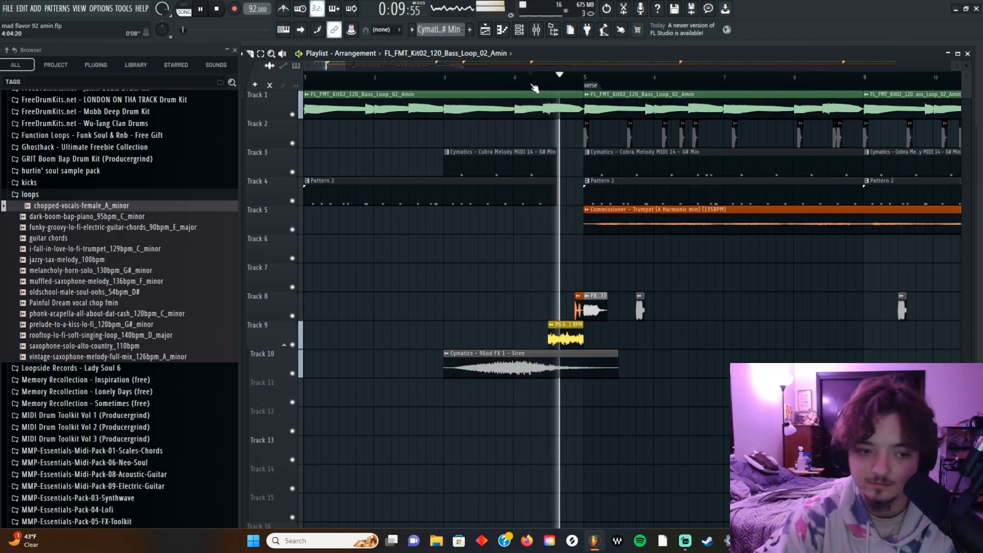
{"action": "key", "text": "space"}
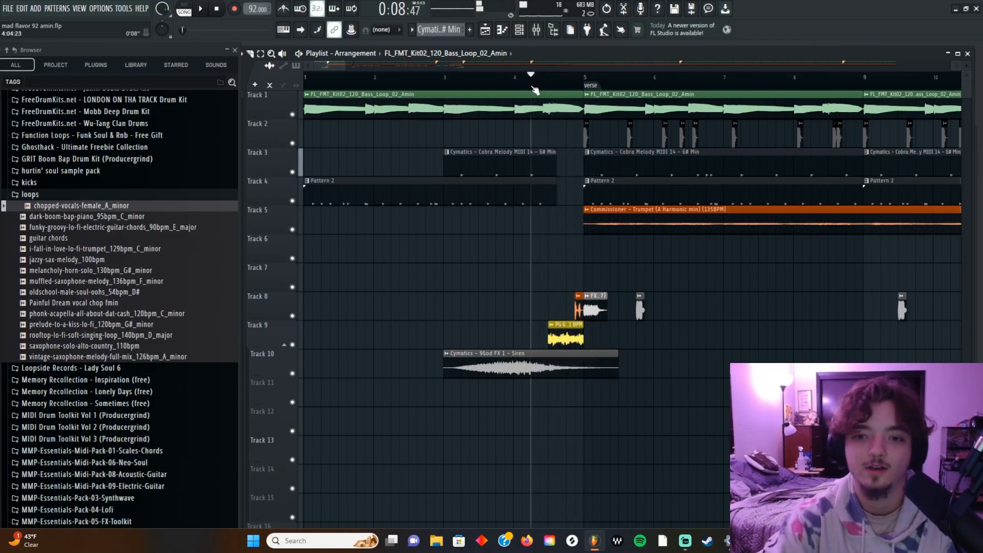
- Solo Track 10 and audition its siren clip from just before bar 3
{"action": "left_click", "coordinate": [435, 77]}
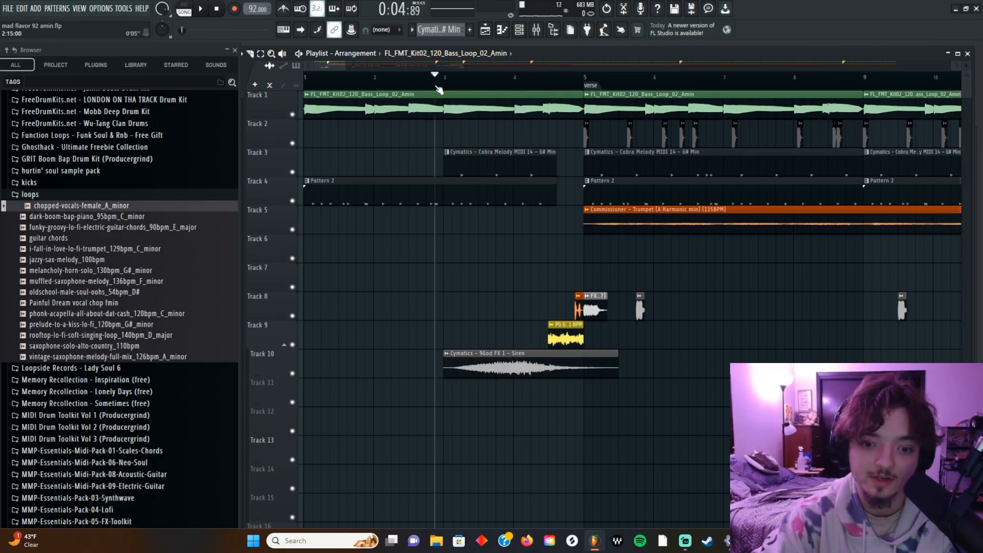
{"action": "right_click", "coordinate": [292, 373]}
{"action": "key", "text": "space"}
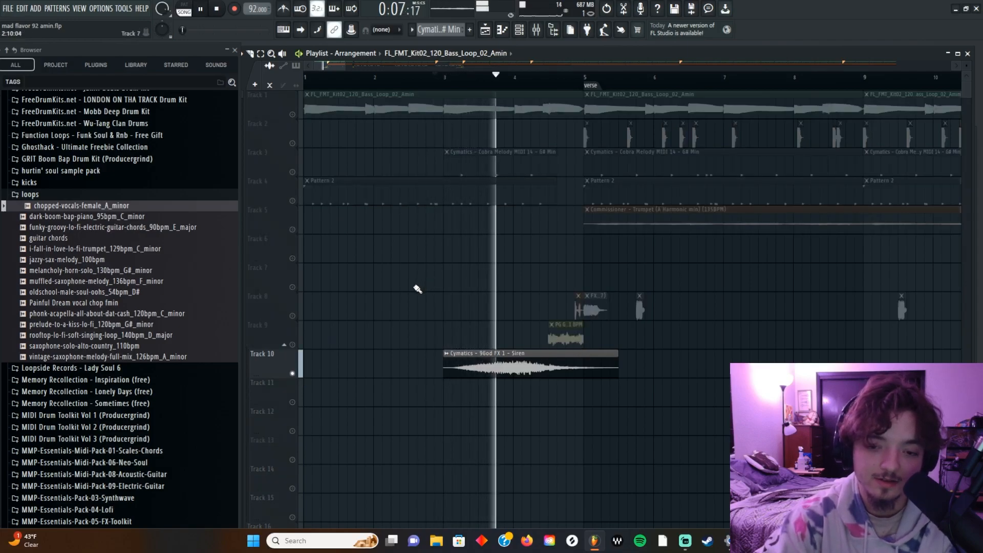
{"action": "key", "text": "space"}
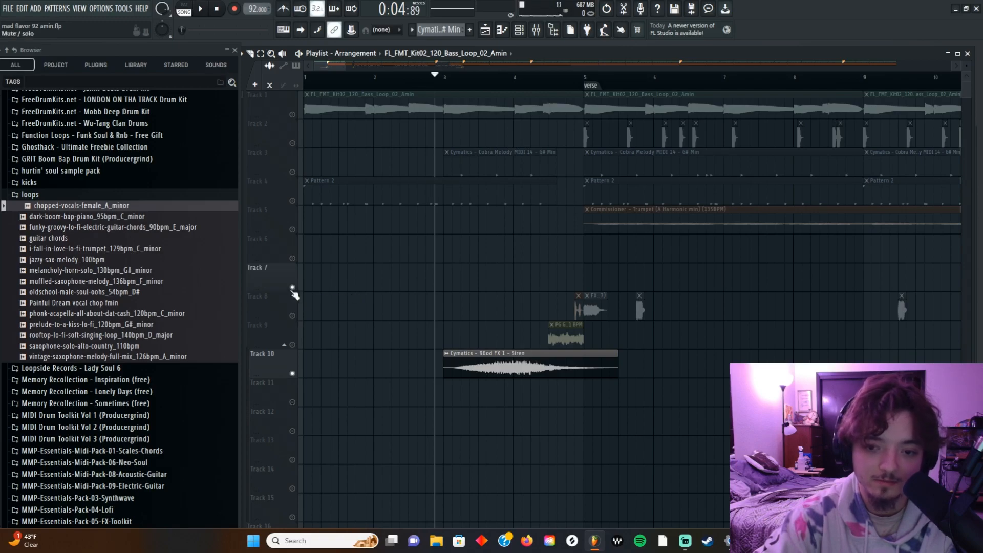
- Unmute Track 8 alongside the siren track and play both from just before bar 4
{"action": "left_click", "coordinate": [293, 310]}
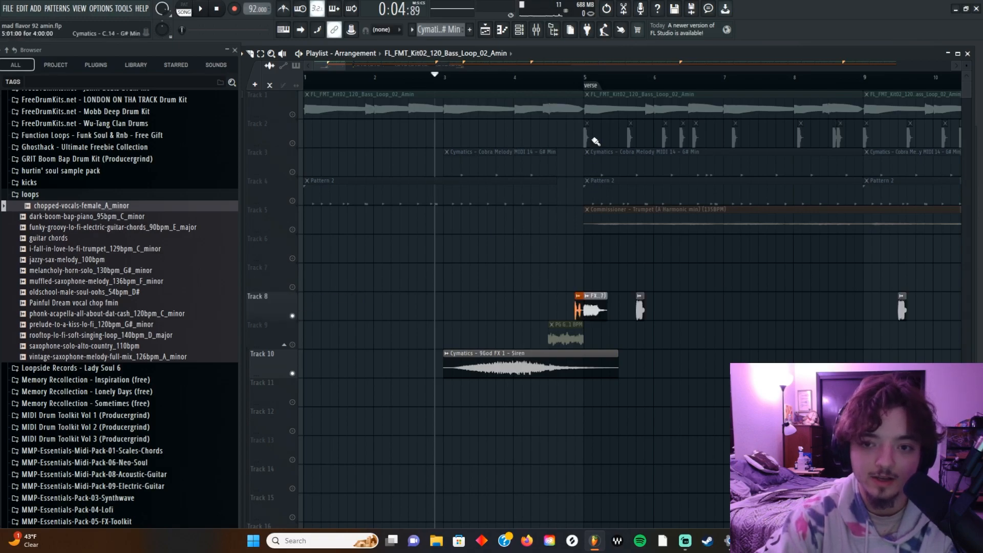
{"action": "left_click", "coordinate": [565, 85]}
{"action": "left_click", "coordinate": [584, 85]}
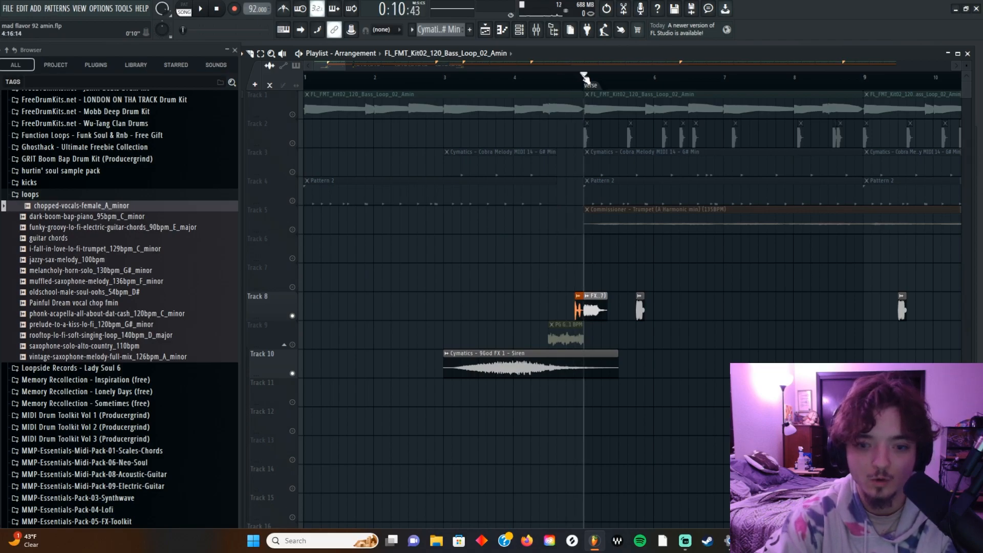
{"action": "left_click_drag", "start_coordinate": [576, 82], "coordinate": [501, 97]}
{"action": "key", "text": "space"}
{"action": "key", "text": "space"}
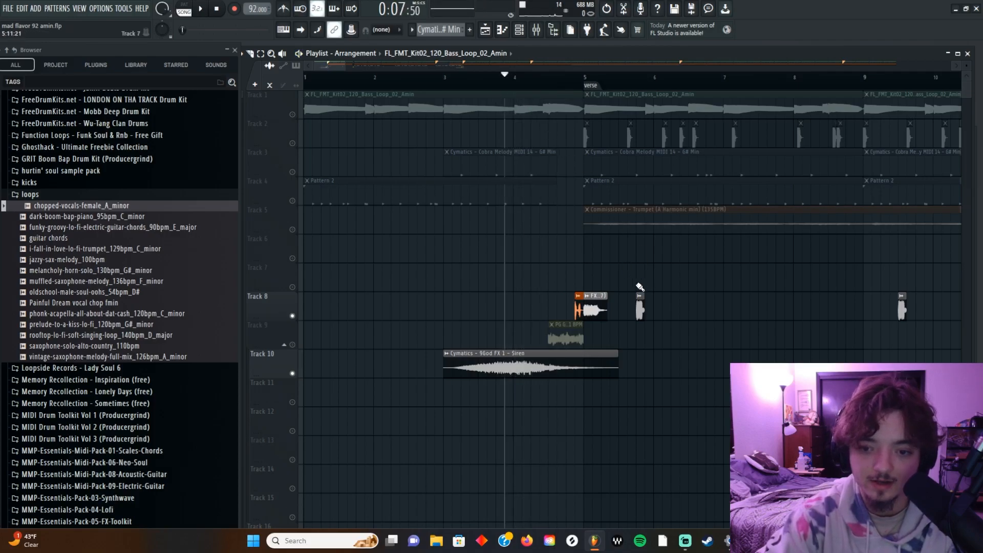
- Inspect the sample settings of the Track 8 clips FX_Scratch, FX (17) and FX (15)
{"action": "double_click", "coordinate": [579, 311]}
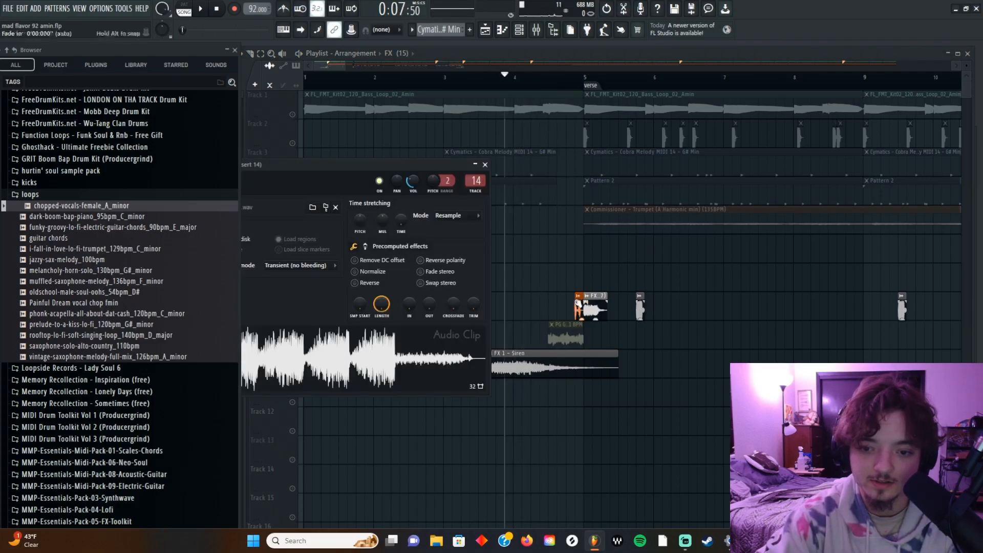
{"action": "key", "text": "Escape"}
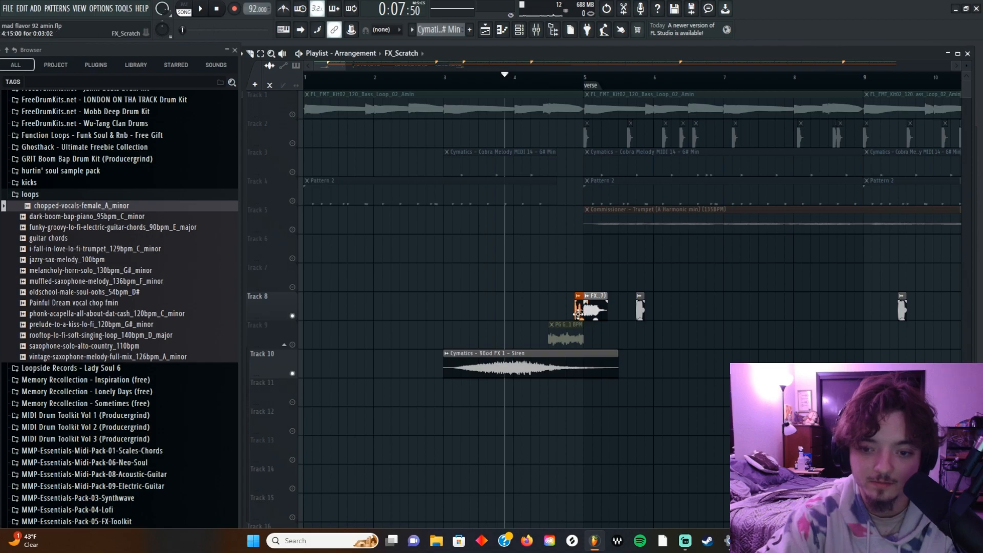
{"action": "double_click", "coordinate": [578, 310]}
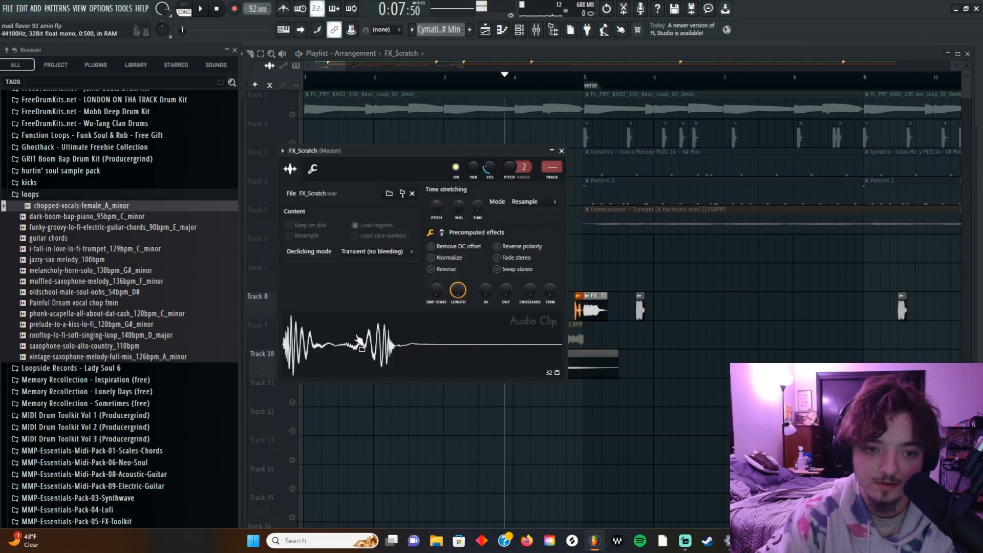
{"action": "left_click", "coordinate": [561, 150]}
{"action": "double_click", "coordinate": [598, 311]}
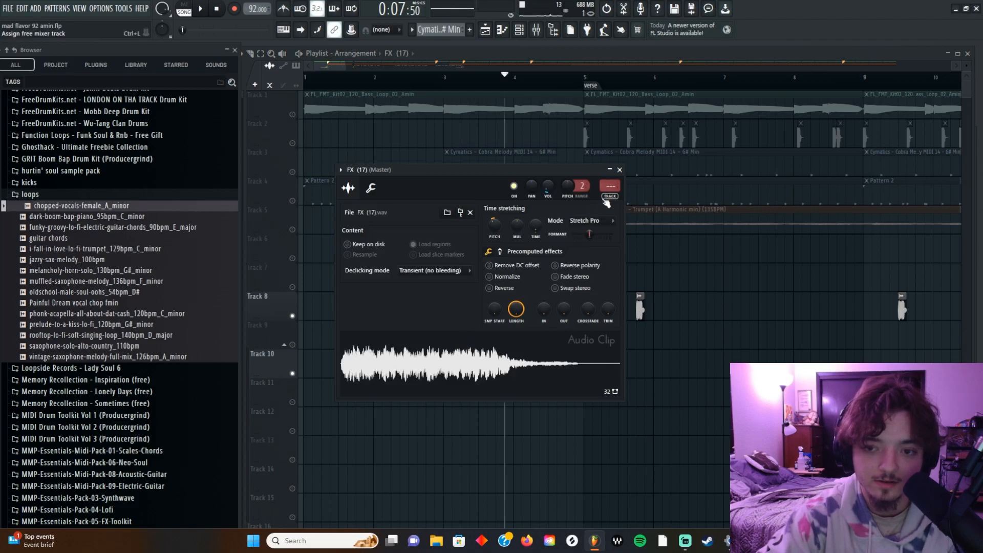
{"action": "left_click", "coordinate": [617, 170]}
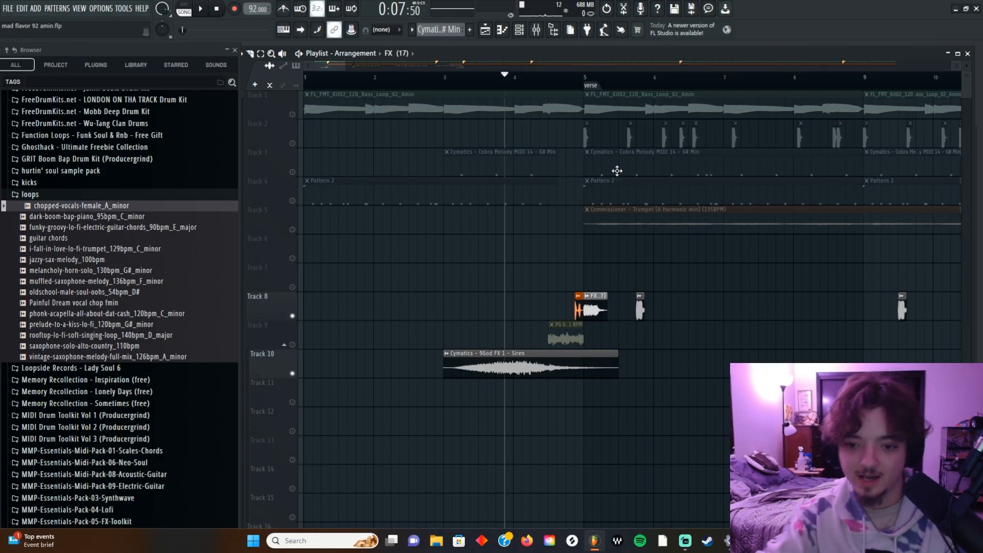
{"action": "double_click", "coordinate": [641, 309]}
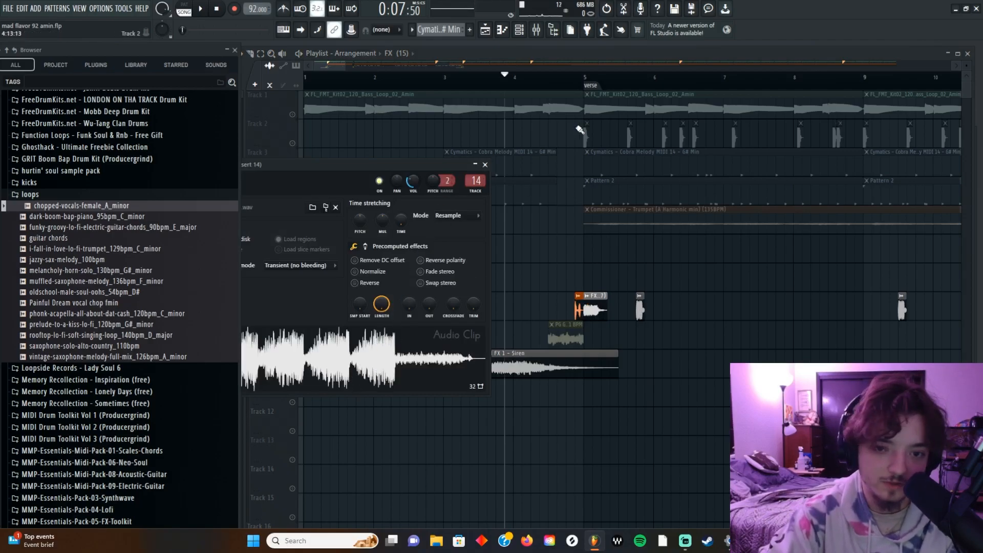
- Play the siren and Track 8 FX clips together from midway through bar 3 and inspect the siren clip's sample settings
{"action": "left_click", "coordinate": [485, 165]}
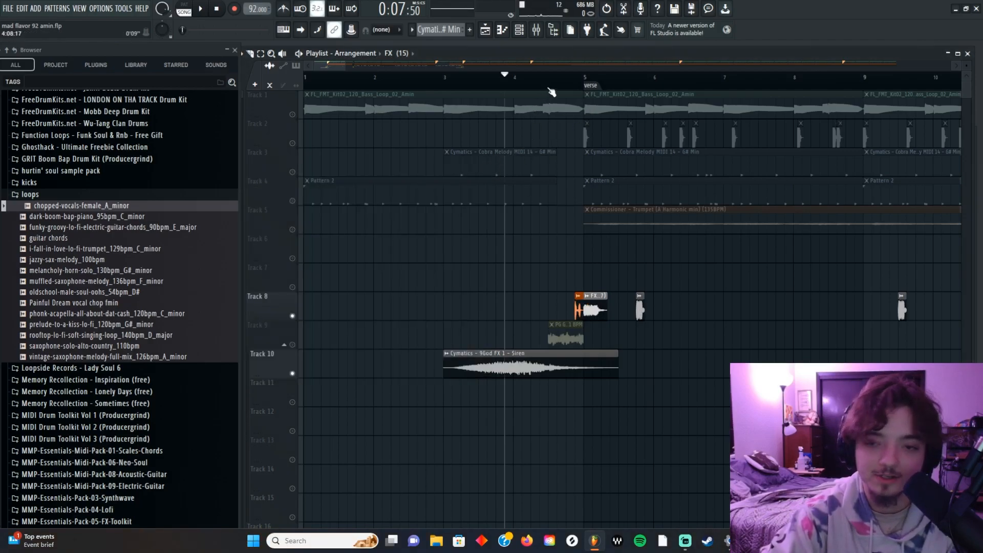
{"action": "left_click", "coordinate": [522, 78]}
{"action": "left_click", "coordinate": [470, 78]}
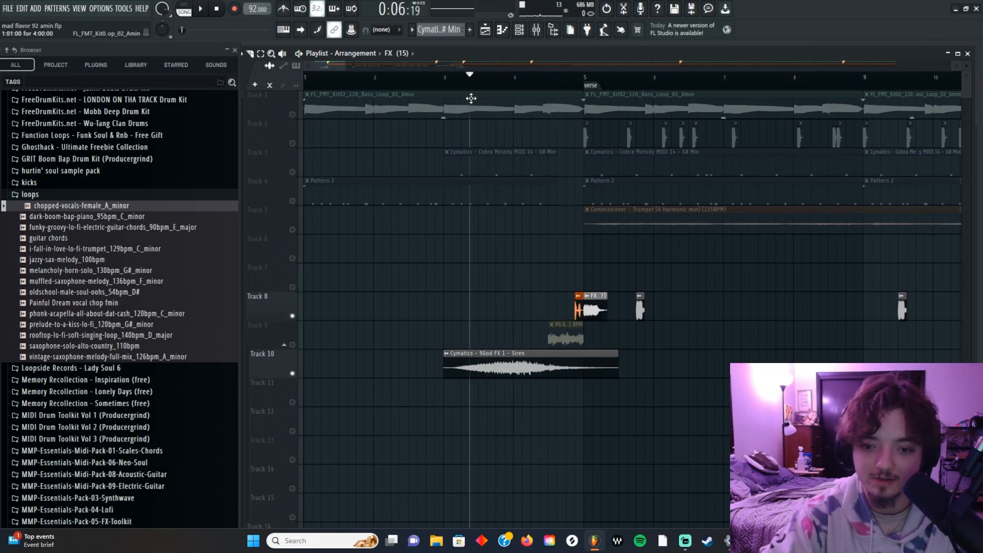
{"action": "key", "text": "space"}
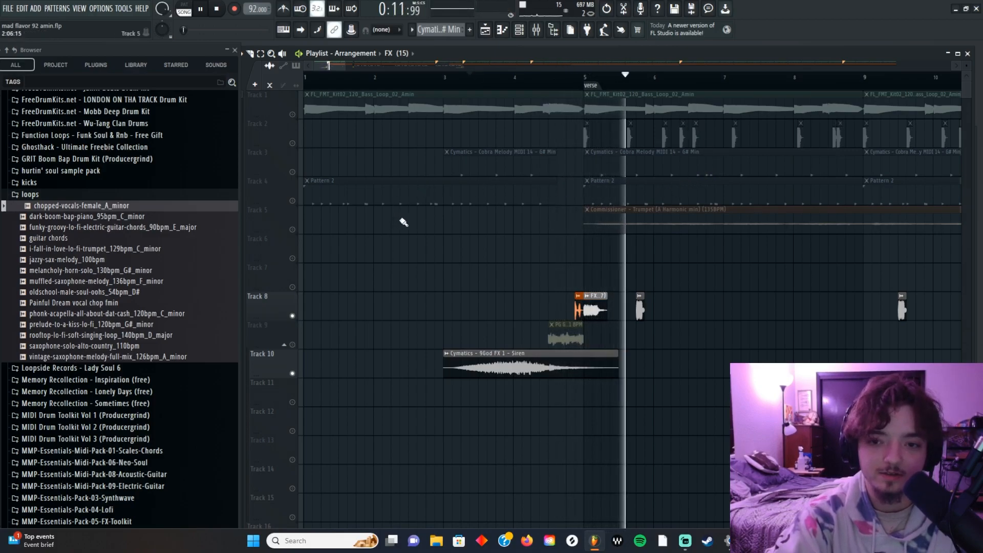
{"action": "key", "text": "space"}
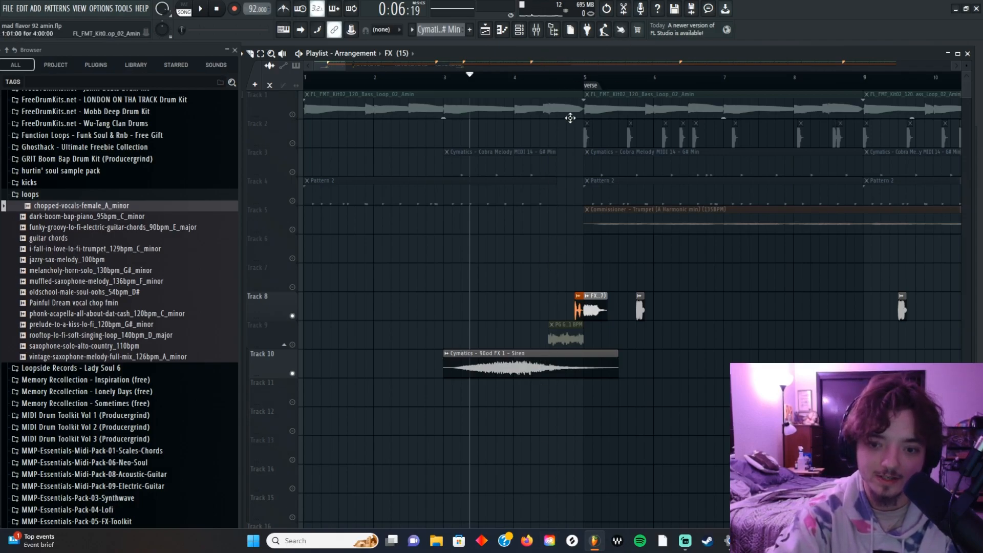
{"action": "double_click", "coordinate": [537, 365]}
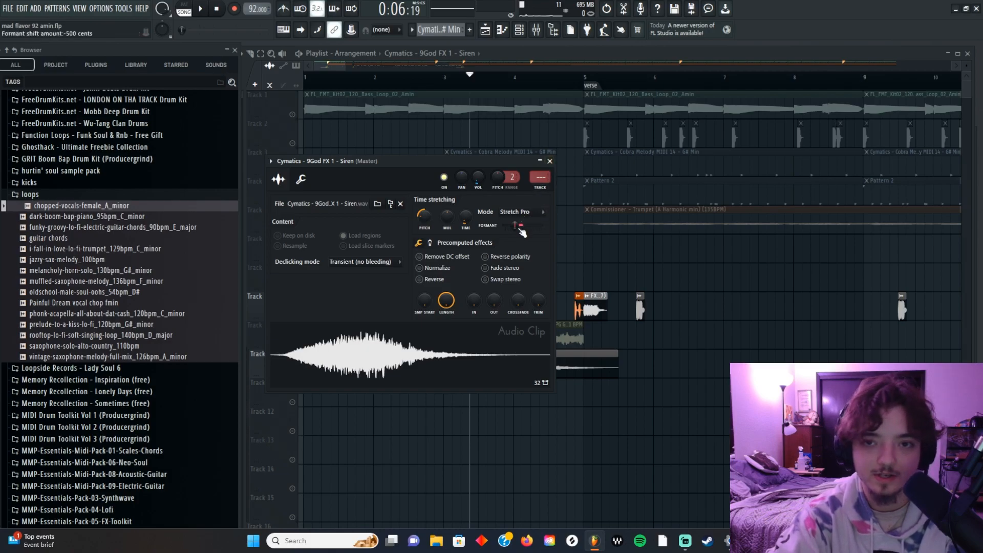
{"action": "left_click", "coordinate": [549, 161]}
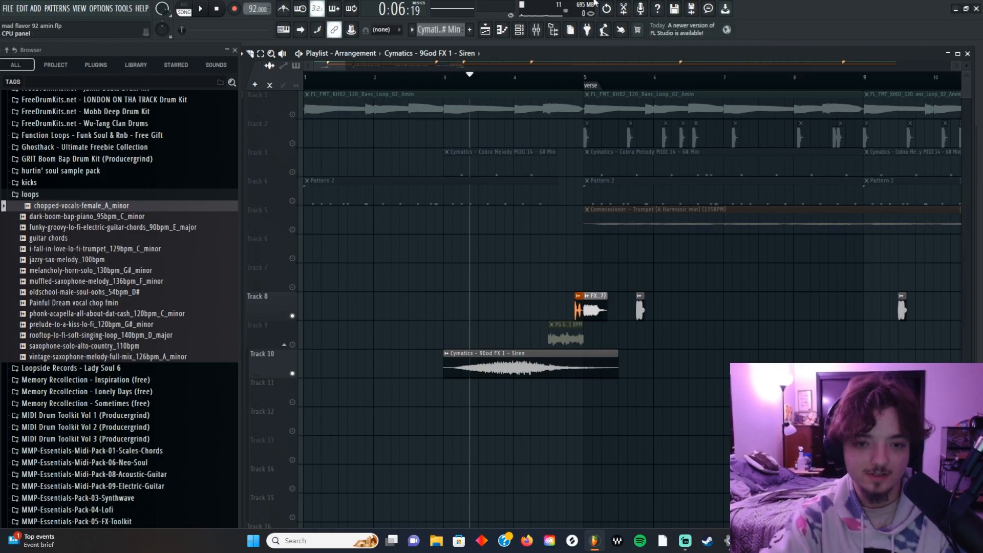
- Unsolo the tracks, mute Tracks 8, 9 and 10, and play the arrangement from bar 1 into the verse without them
{"action": "left_click_drag", "start_coordinate": [338, 81], "coordinate": [220, 104]}
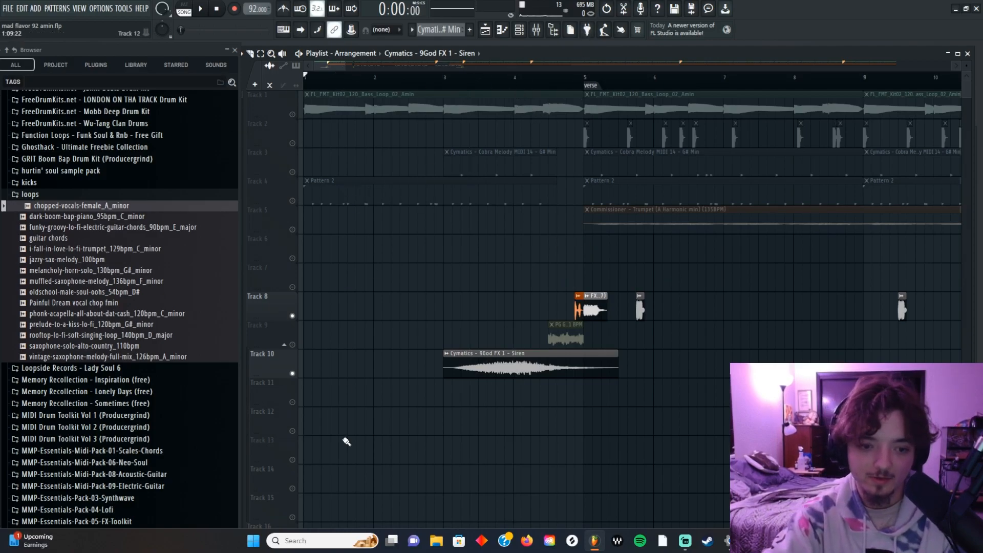
{"action": "right_click", "coordinate": [293, 374]}
{"action": "right_click", "coordinate": [293, 373]}
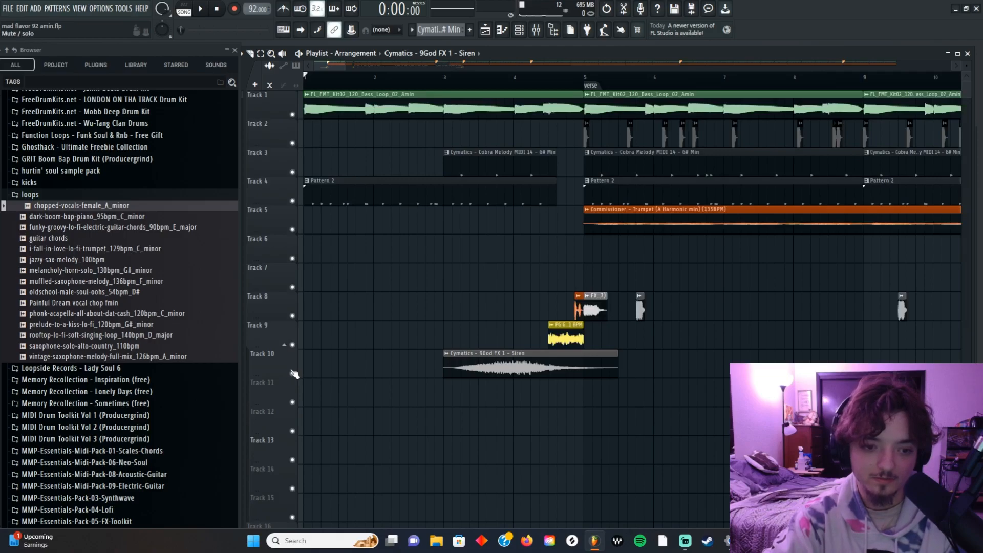
{"action": "left_click", "coordinate": [293, 374]}
{"action": "left_click", "coordinate": [293, 344]}
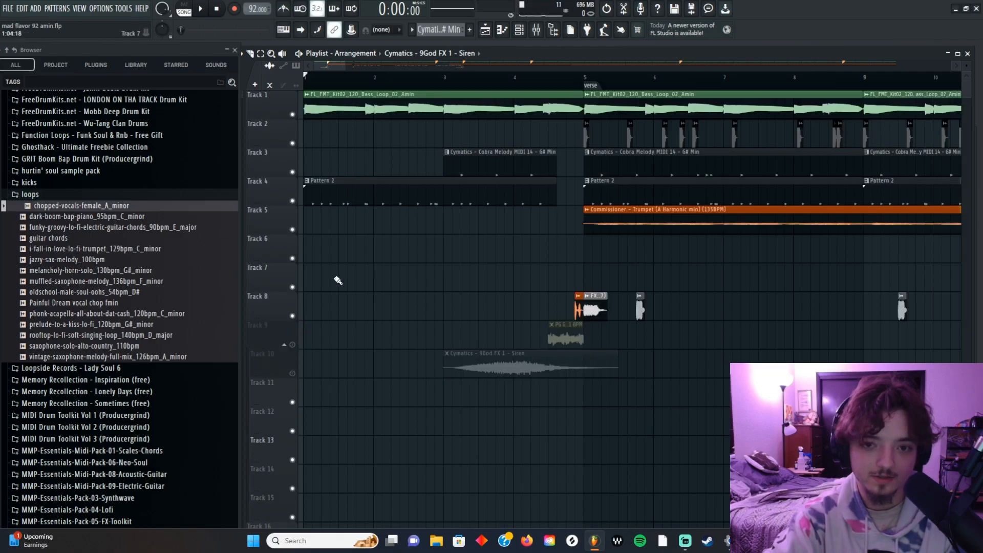
{"action": "left_click", "coordinate": [293, 316]}
{"action": "key", "text": "space"}
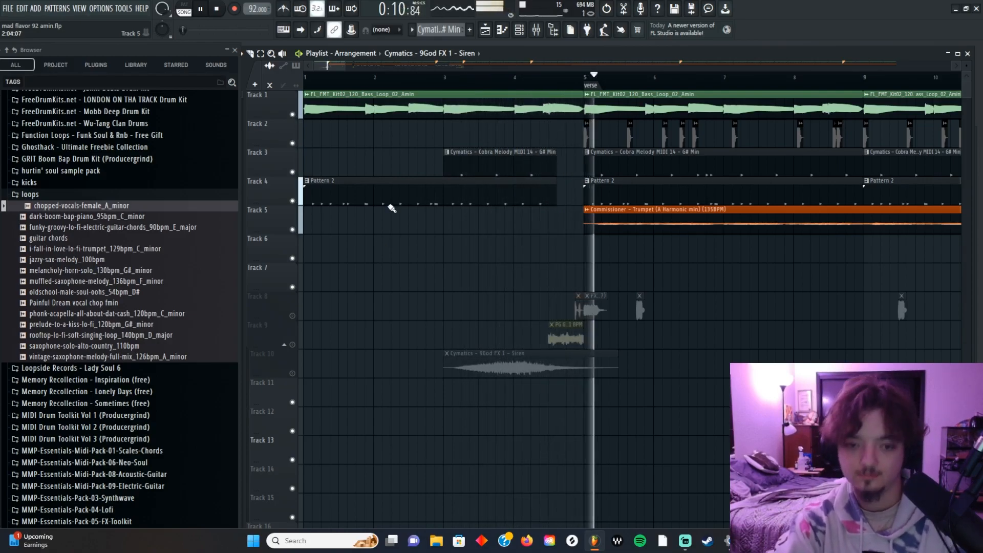
{"action": "key", "text": "space"}
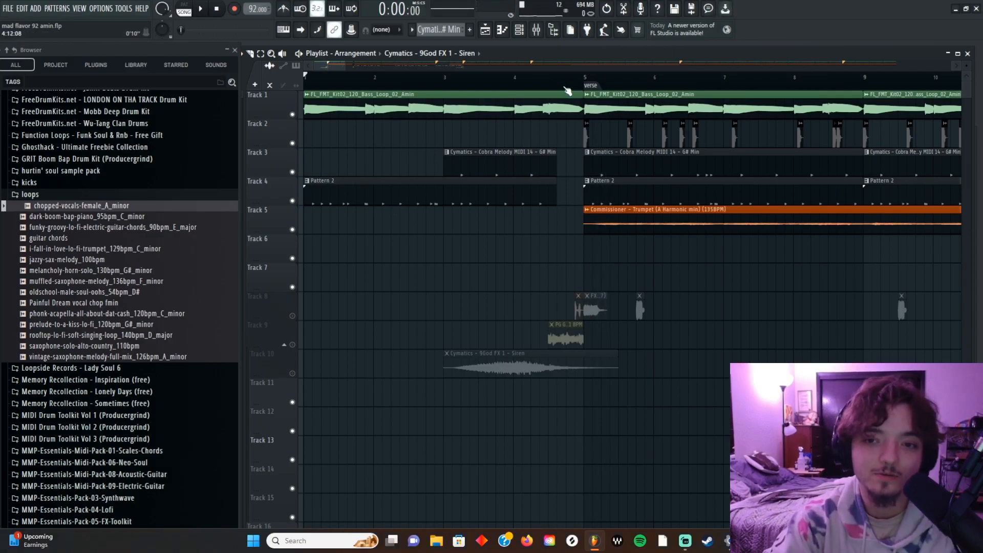
- Place the playhead in the second half of bar 4, where the Track 3 and Track 4 clips end before the verse
{"action": "left_click", "coordinate": [549, 80]}
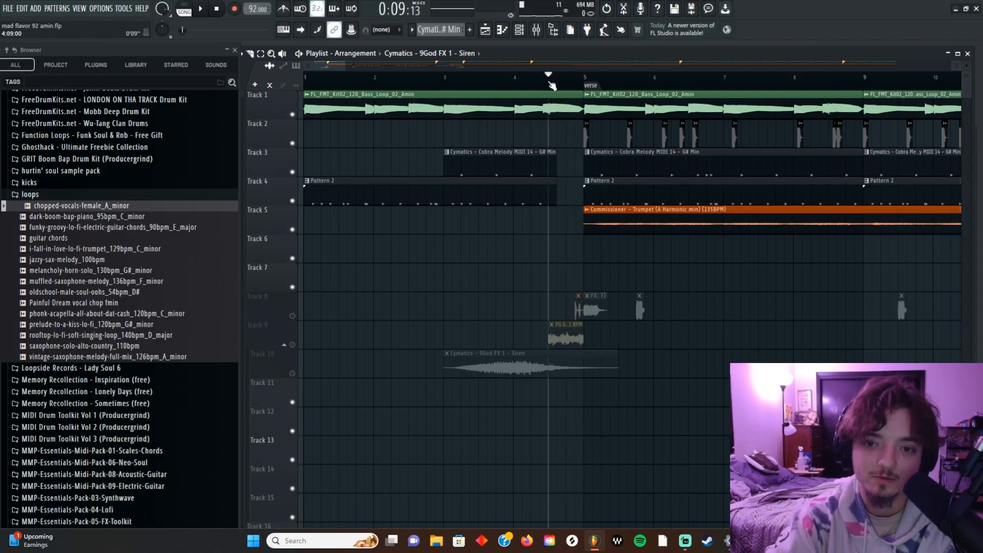
{"action": "mouse_move", "coordinate": [548, 81]}
{"action": "left_mouse_down"}
{"action": "mouse_move", "coordinate": [586, 81]}
{"action": "mouse_move", "coordinate": [561, 85]}
{"action": "left_mouse_up"}
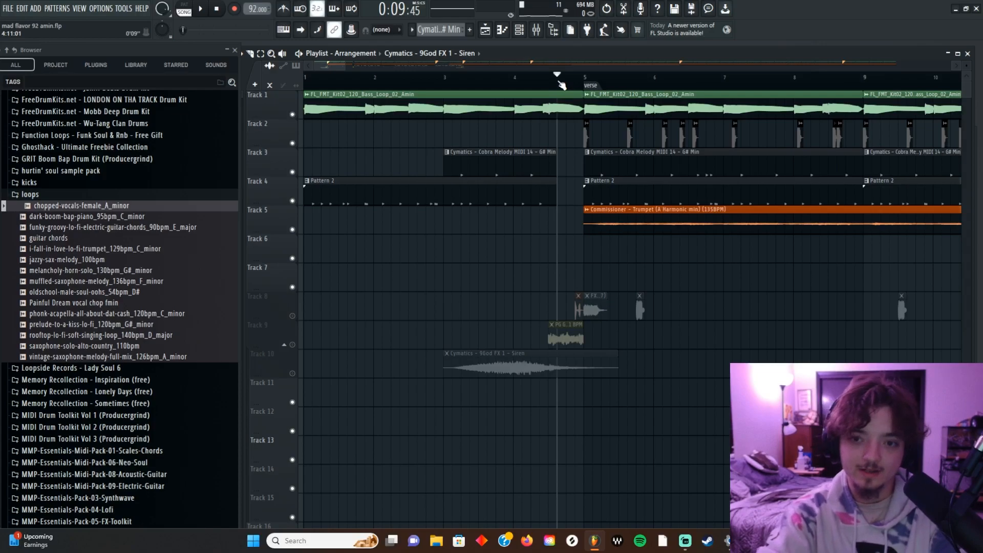
{"action": "left_click_drag", "start_coordinate": [562, 84], "coordinate": [563, 133]}
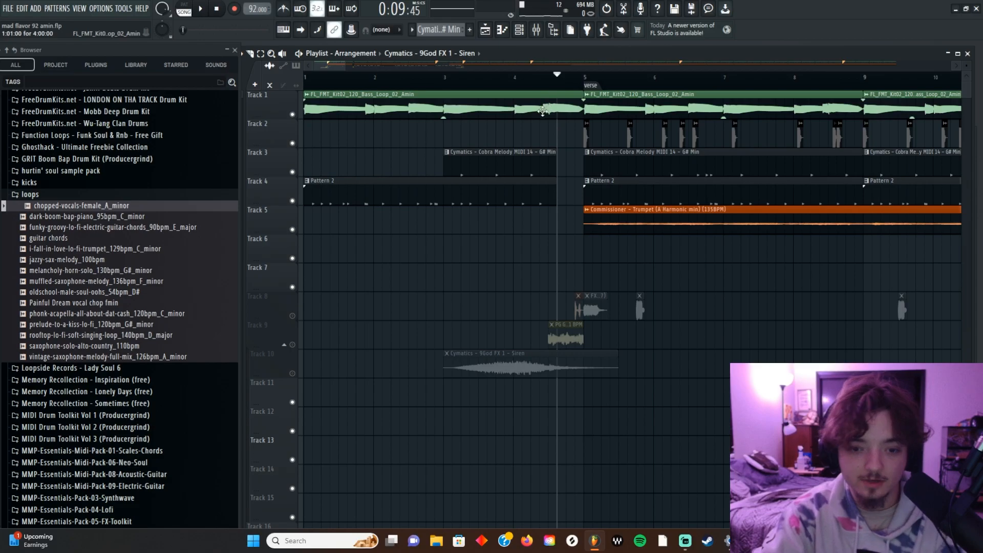
- Unmute Tracks 8, 9 and 10 and play the full arrangement from bar 1 into the verse
{"action": "left_click", "coordinate": [294, 316]}
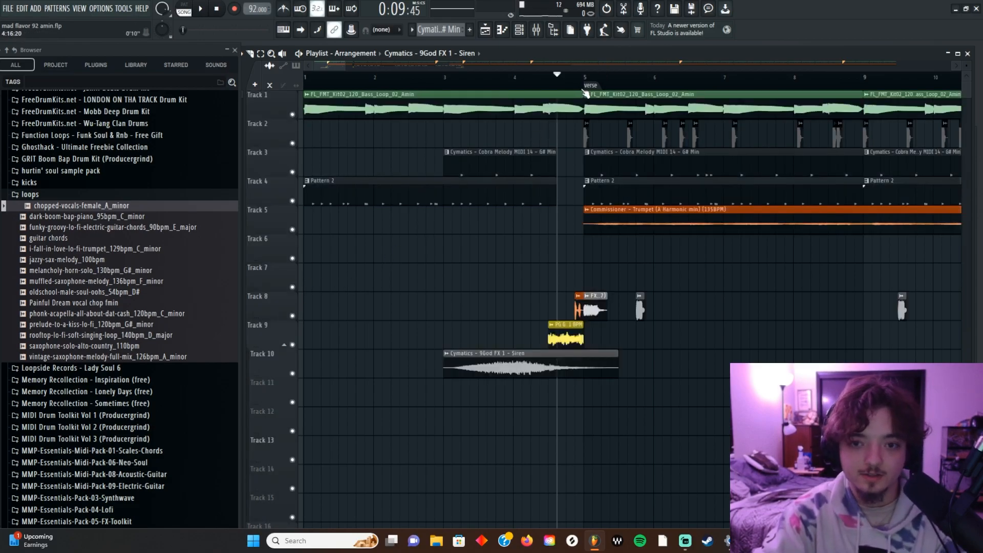
{"action": "left_click_drag", "start_coordinate": [557, 81], "coordinate": [294, 133]}
{"action": "key", "text": "space"}
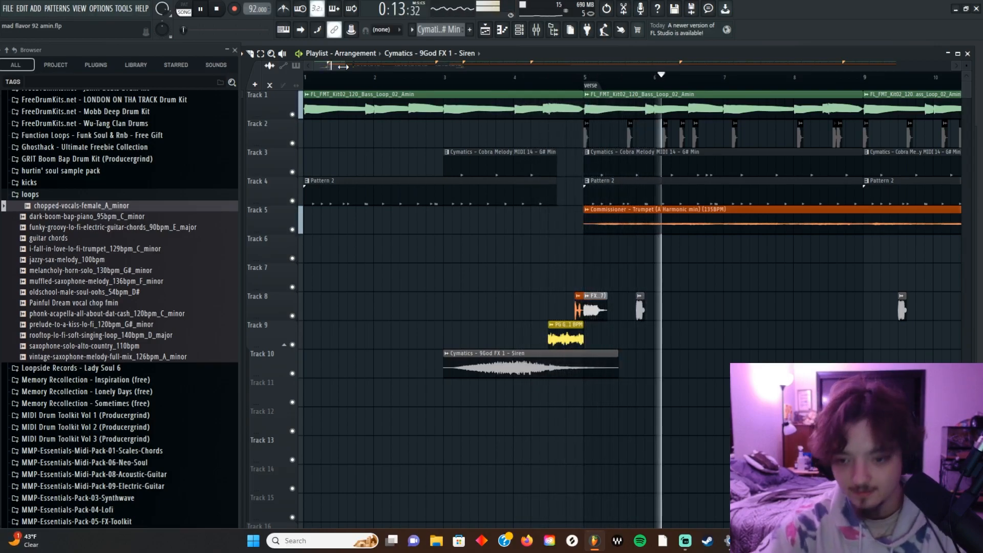
{"action": "key", "text": "space"}
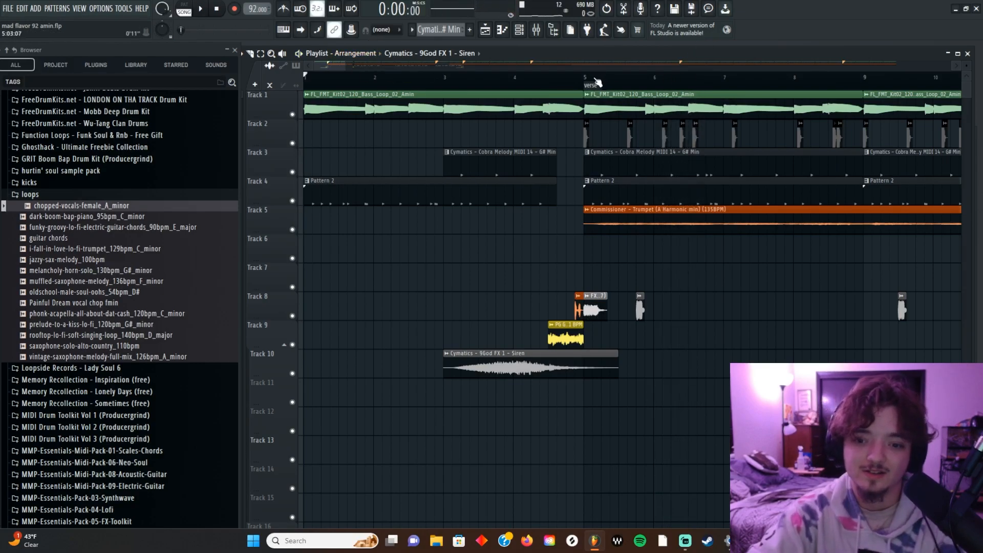
- Save the project and play the transition with all tracks from just after bar 4 into the verse
{"action": "key", "text": "ctrl+s"}
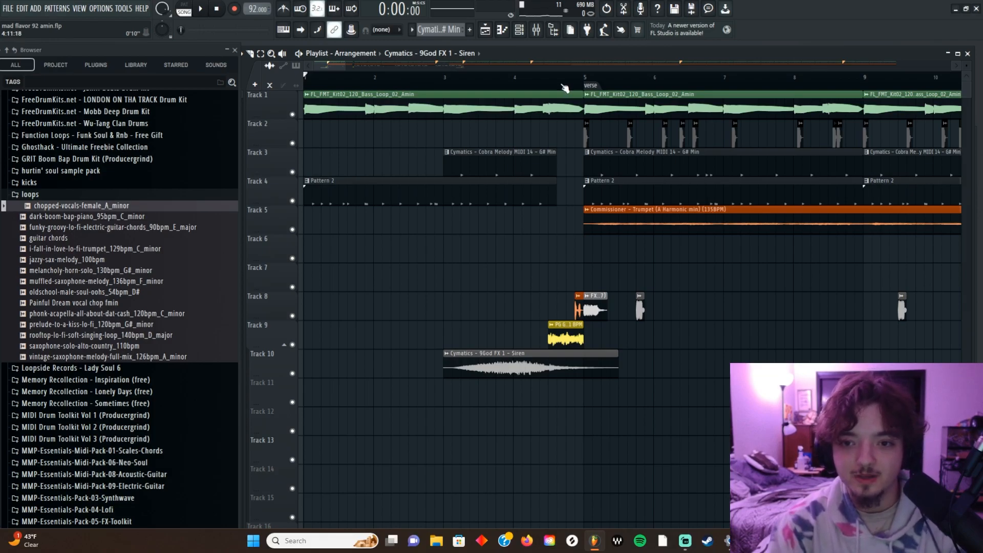
{"action": "scroll", "coordinate": [585, 74], "scroll_direction": "right", "scroll_amount": 3}
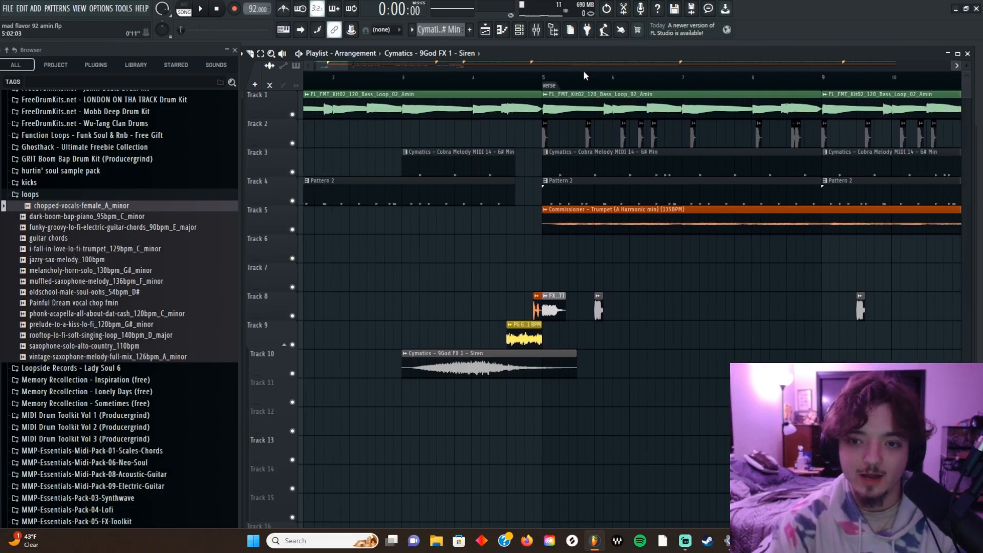
{"action": "left_click", "coordinate": [511, 77]}
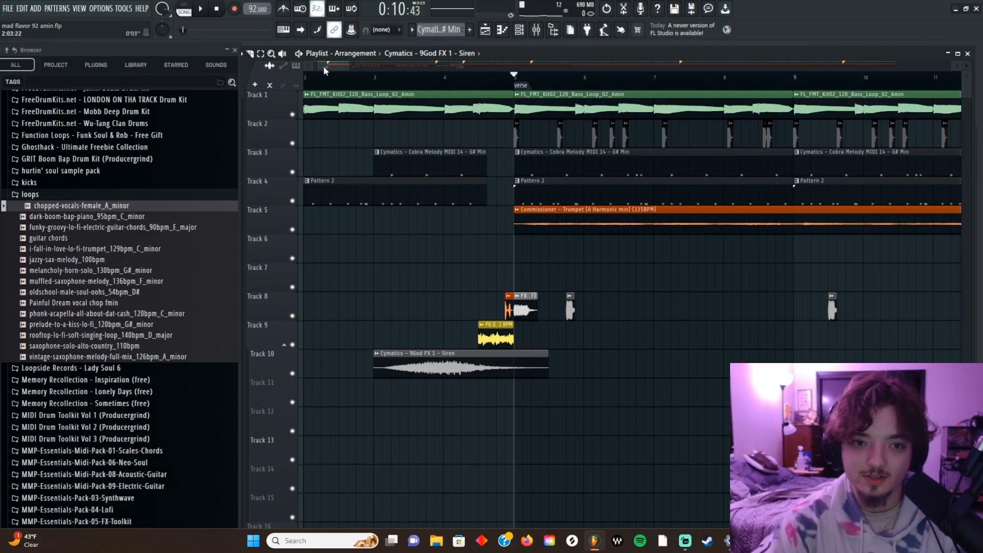
{"action": "scroll", "coordinate": [323, 65], "scroll_direction": "left", "scroll_amount": 3}
{"action": "left_click_drag", "start_coordinate": [577, 78], "coordinate": [531, 77]}
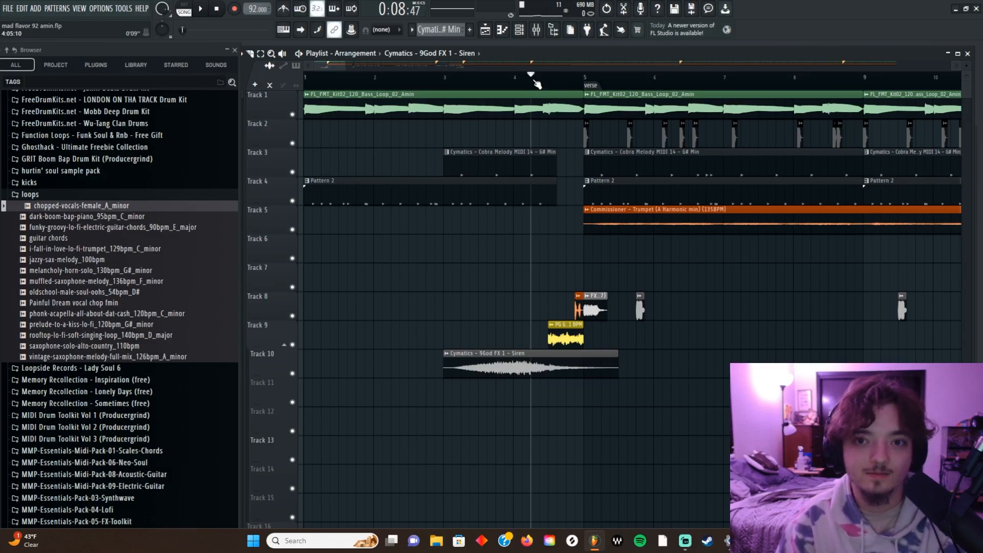
{"action": "key", "text": "space"}
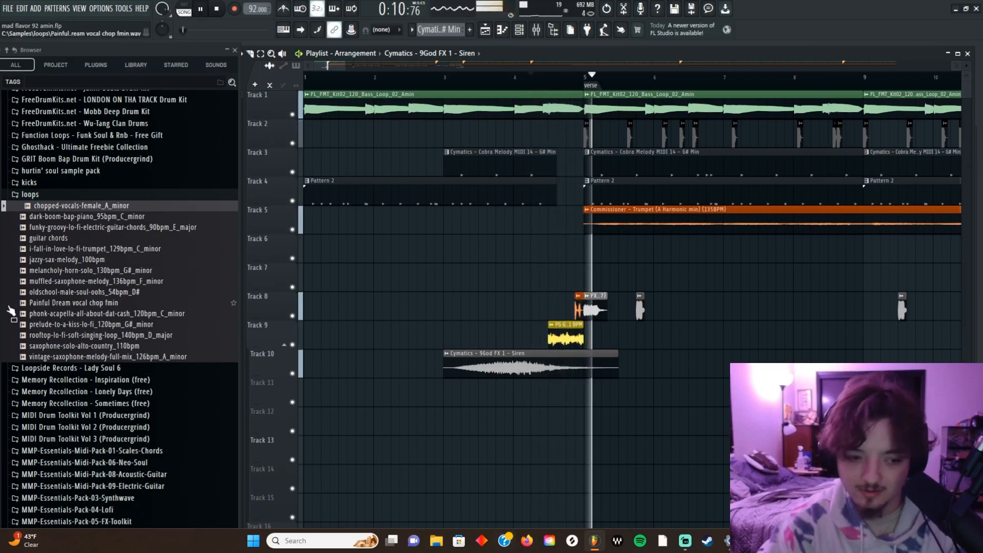
{"action": "key", "text": "space"}
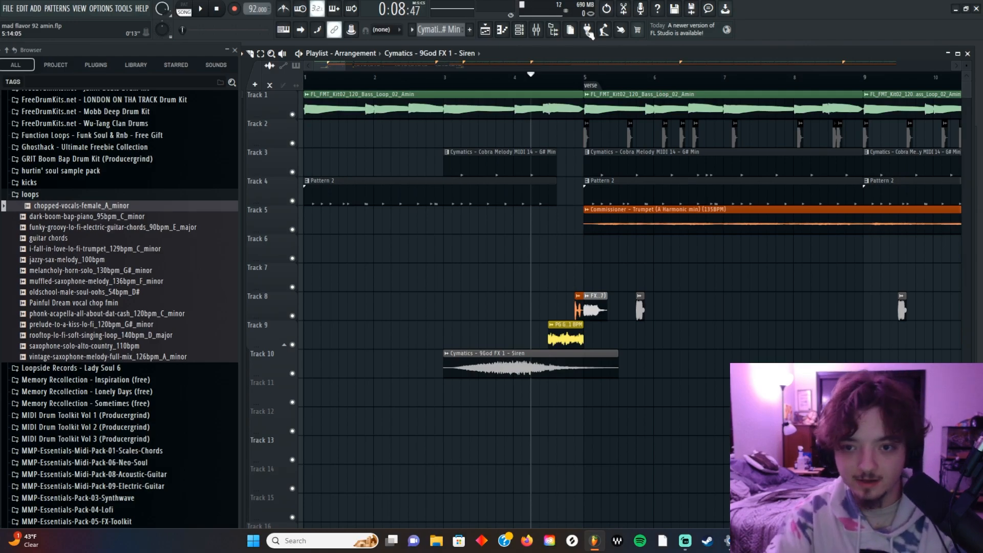
- Zoom the playlist out to examine the arrangement from bar 1 through about bar 15
{"action": "mouse_move", "coordinate": [348, 65]}
{"action": "left_mouse_down"}
{"action": "mouse_move", "coordinate": [405, 67]}
{"action": "mouse_move", "coordinate": [344, 67]}
{"action": "left_mouse_up"}
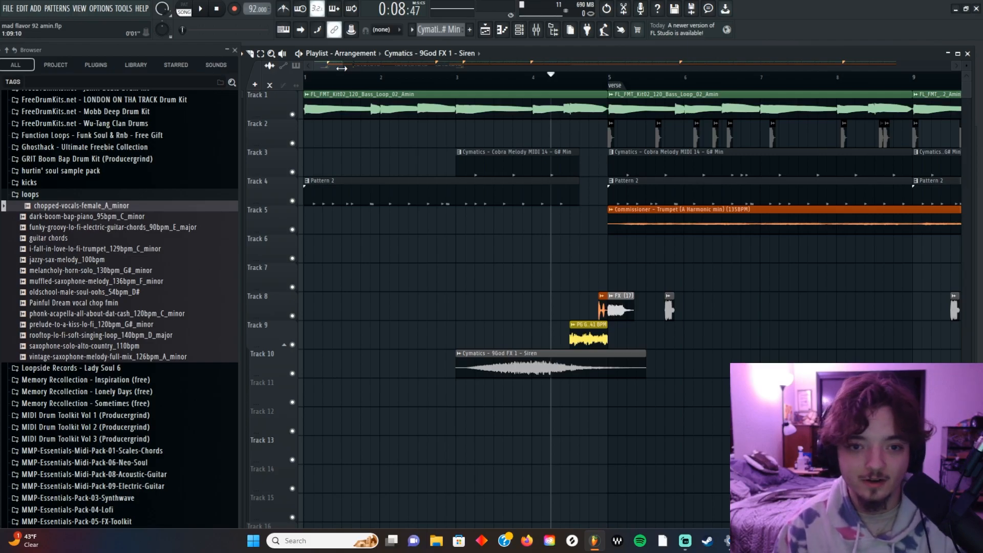
{"action": "mouse_move", "coordinate": [342, 68]}
{"action": "left_mouse_down"}
{"action": "mouse_move", "coordinate": [599, 61]}
{"action": "mouse_move", "coordinate": [348, 67]}
{"action": "left_mouse_up"}
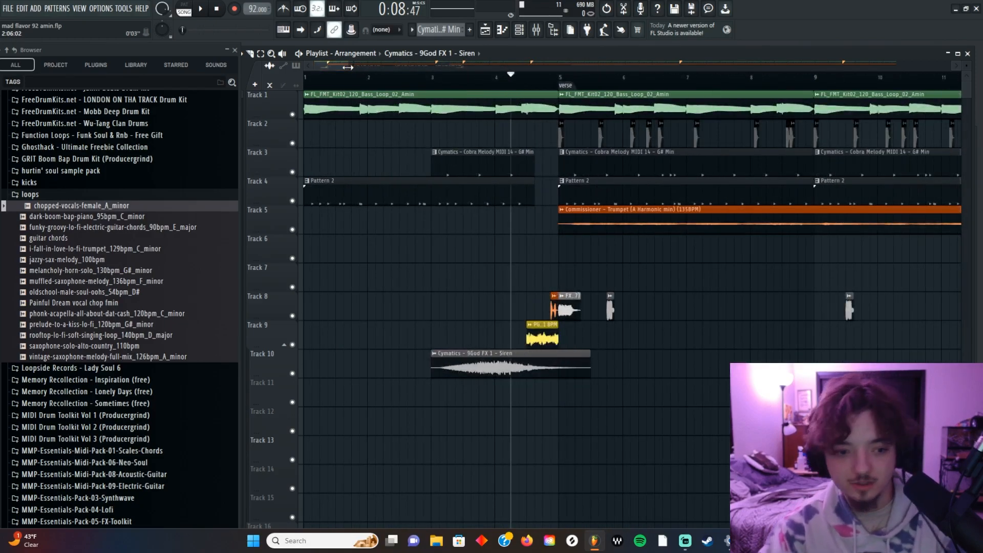
{"action": "left_click_drag", "start_coordinate": [347, 67], "coordinate": [366, 91]}
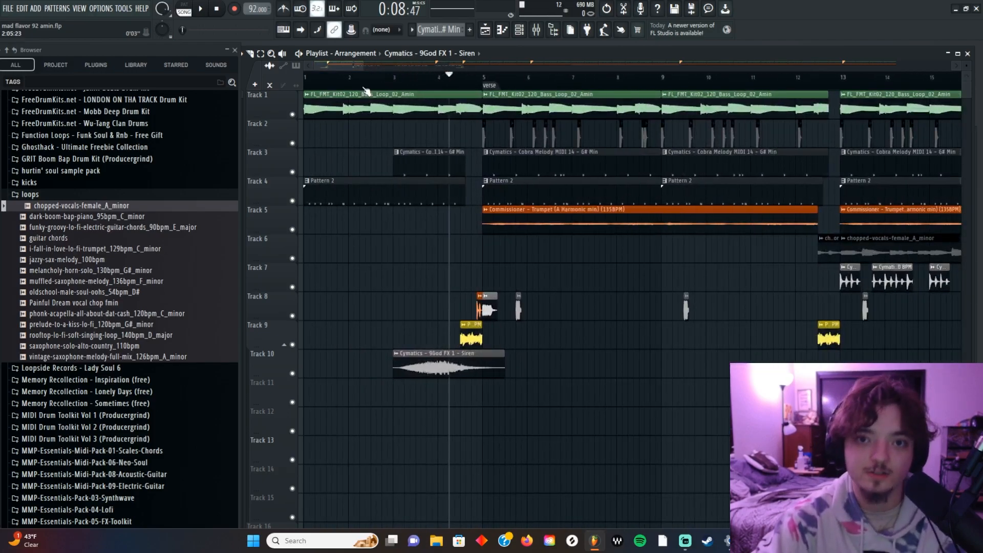